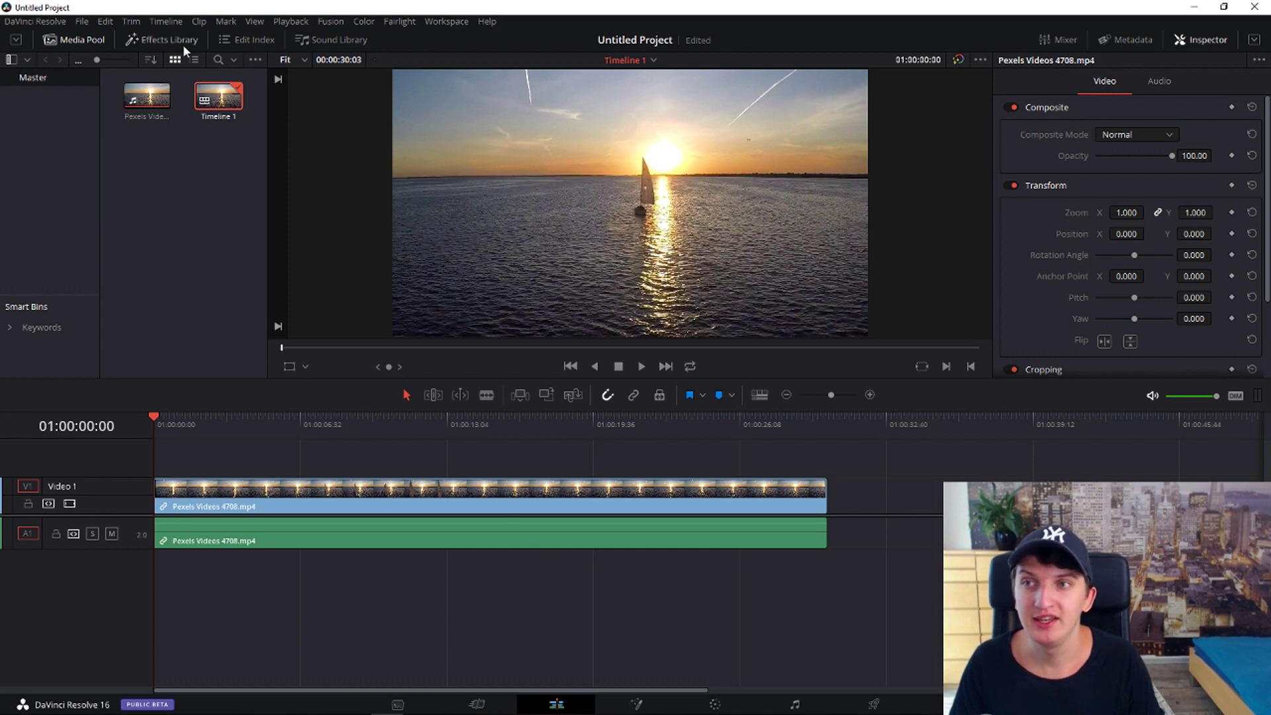
# Drag the plain Text title from the Effects Library Titles onto a new Video 2 track
pyautogui.click(162, 40)
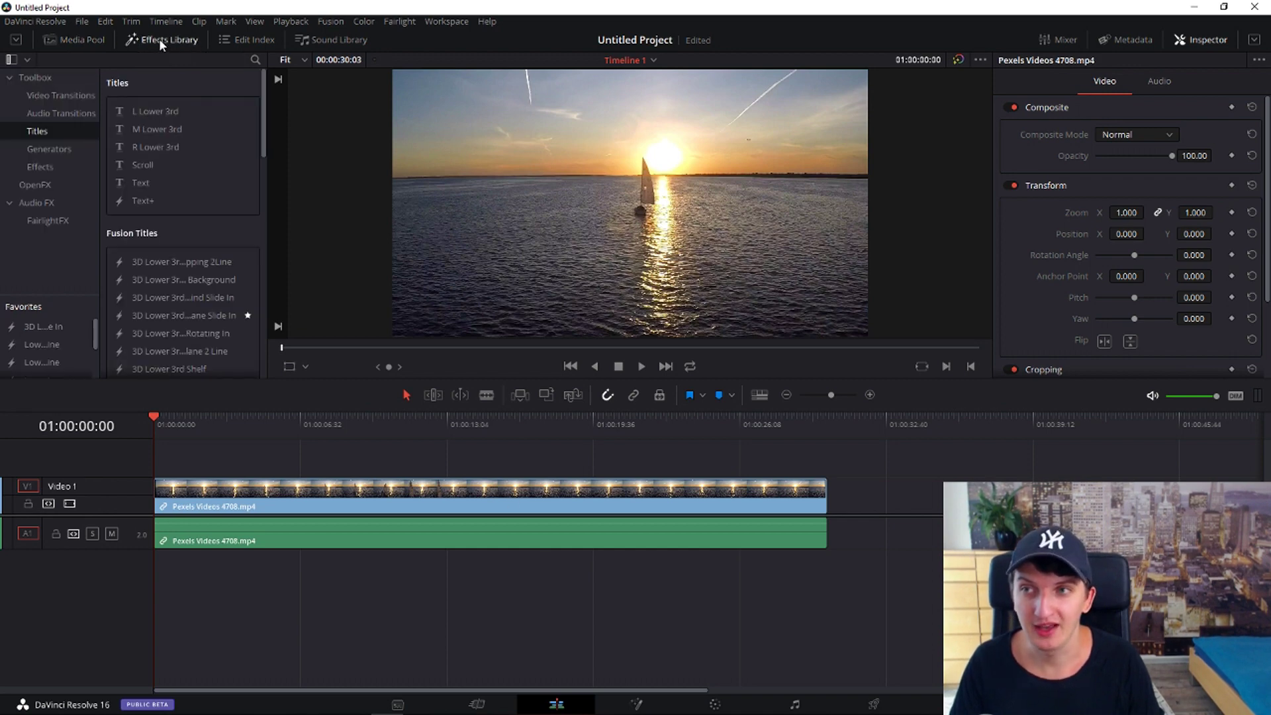
pyautogui.doubleClick(61, 77)
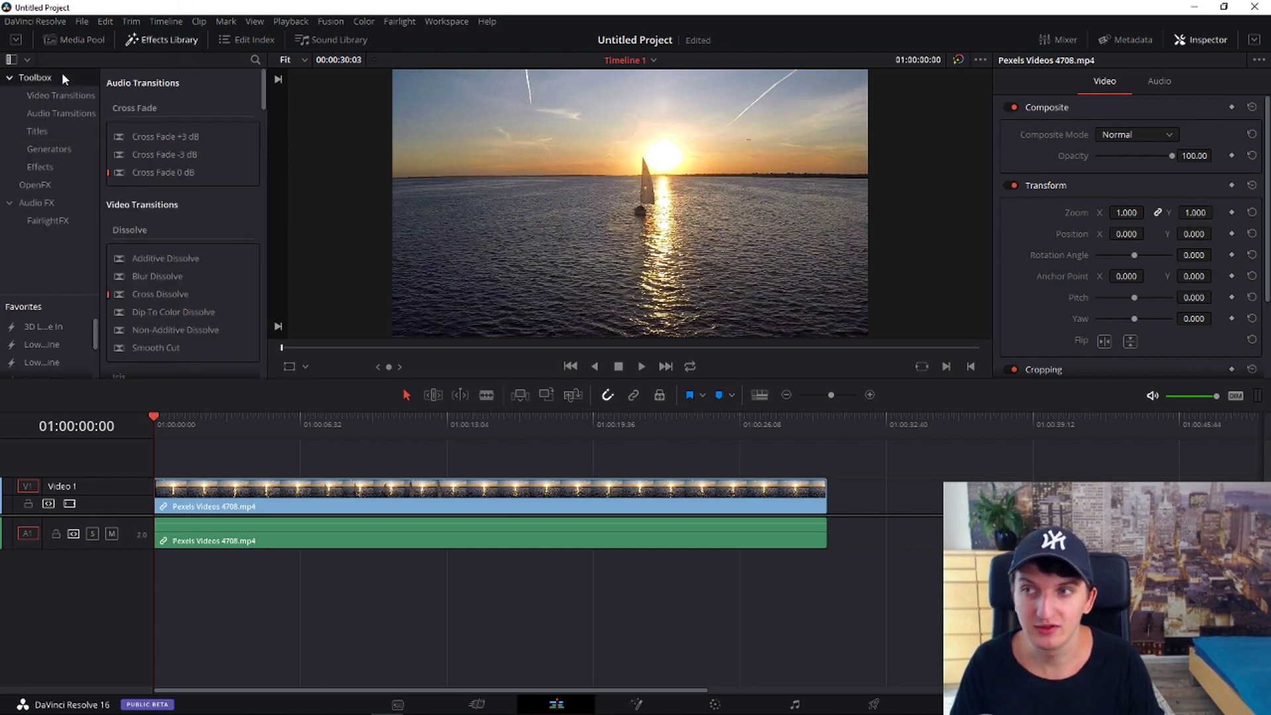
pyautogui.click(10, 77)
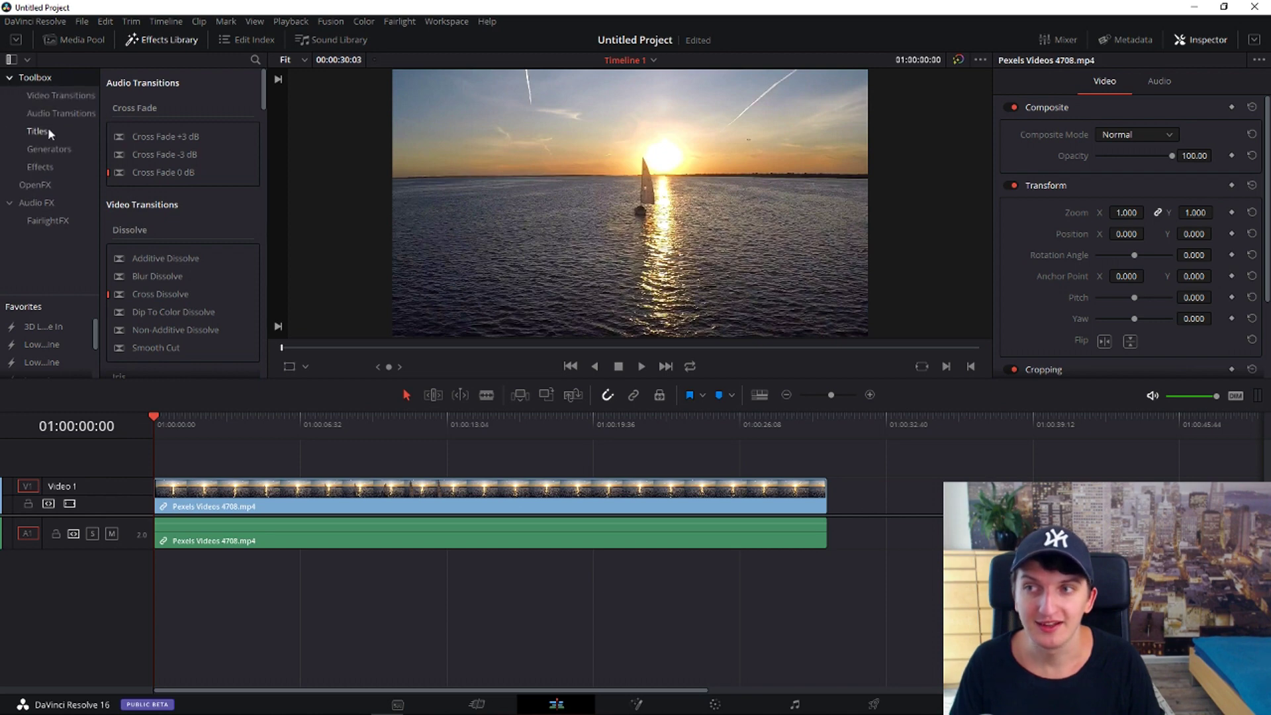
pyautogui.click(47, 129)
pyautogui.scroll(-3, 193, 181)
pyautogui.scroll(3, 194, 182)
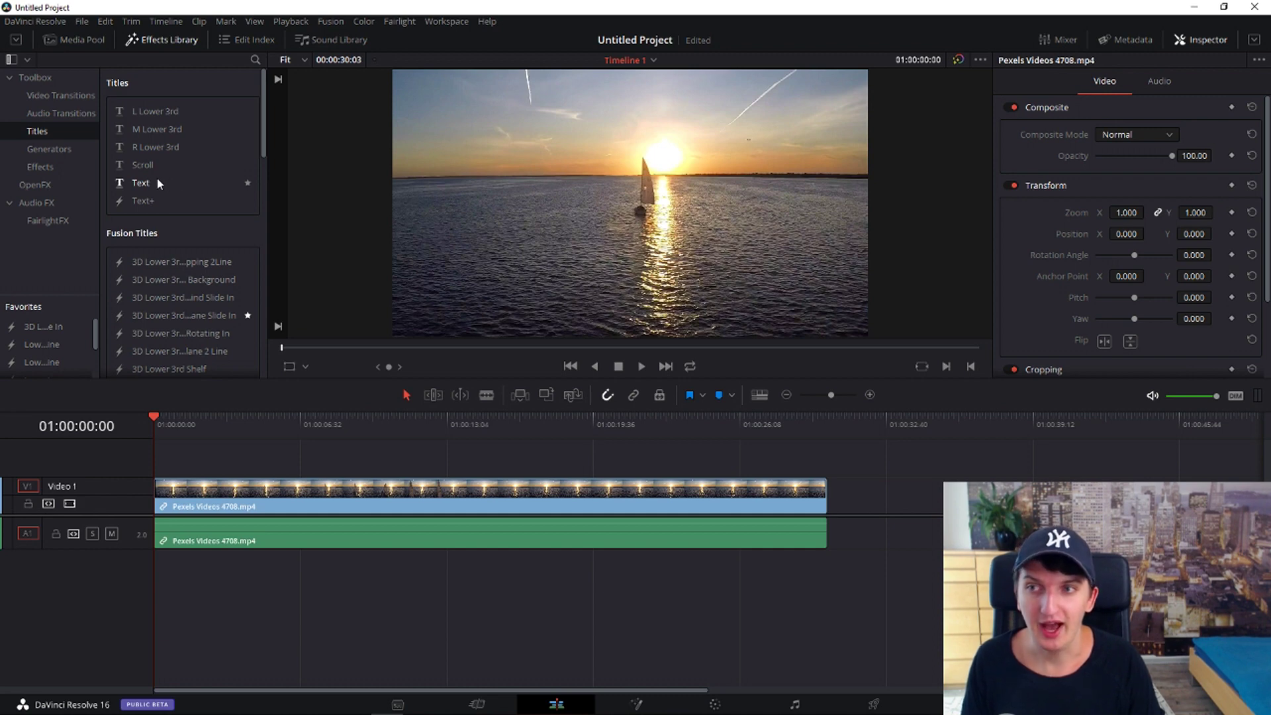
pyautogui.moveTo(163, 181); pyautogui.dragTo(718, 459)
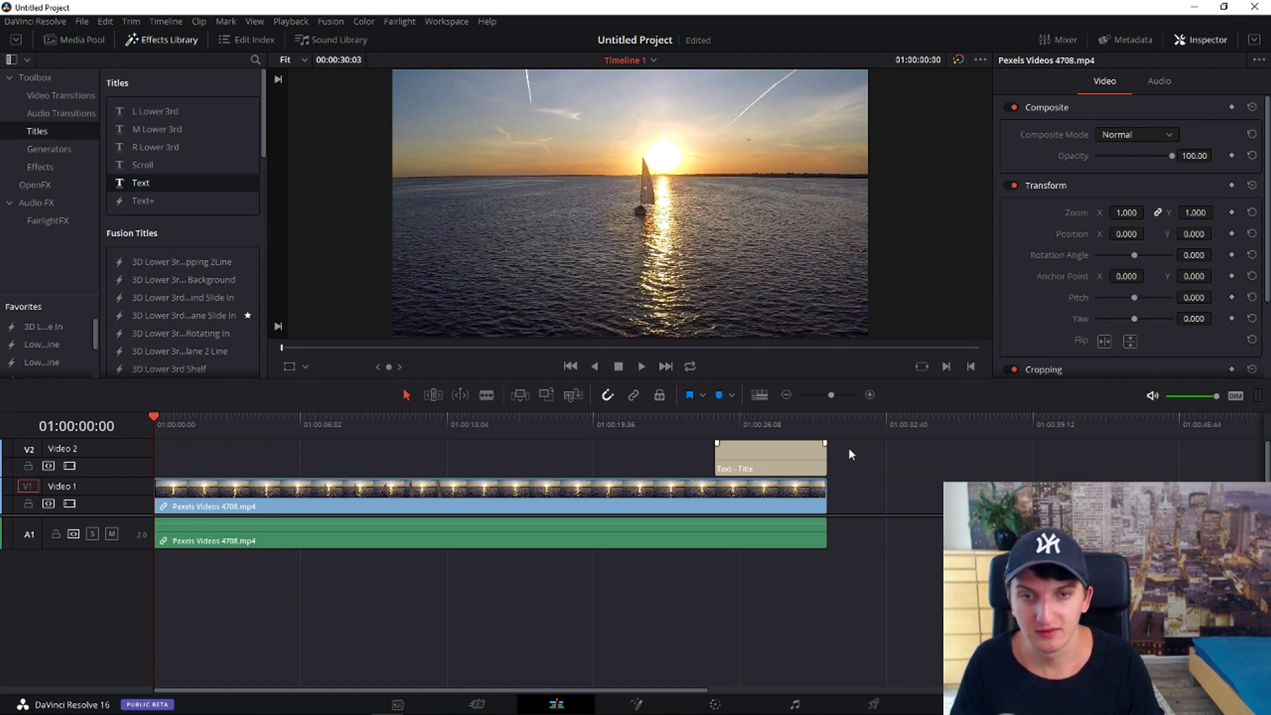
# Move the Text title past the sunset clip's end and play it back
pyautogui.moveTo(757, 456); pyautogui.dragTo(908, 456)
pyautogui.click(864, 422)
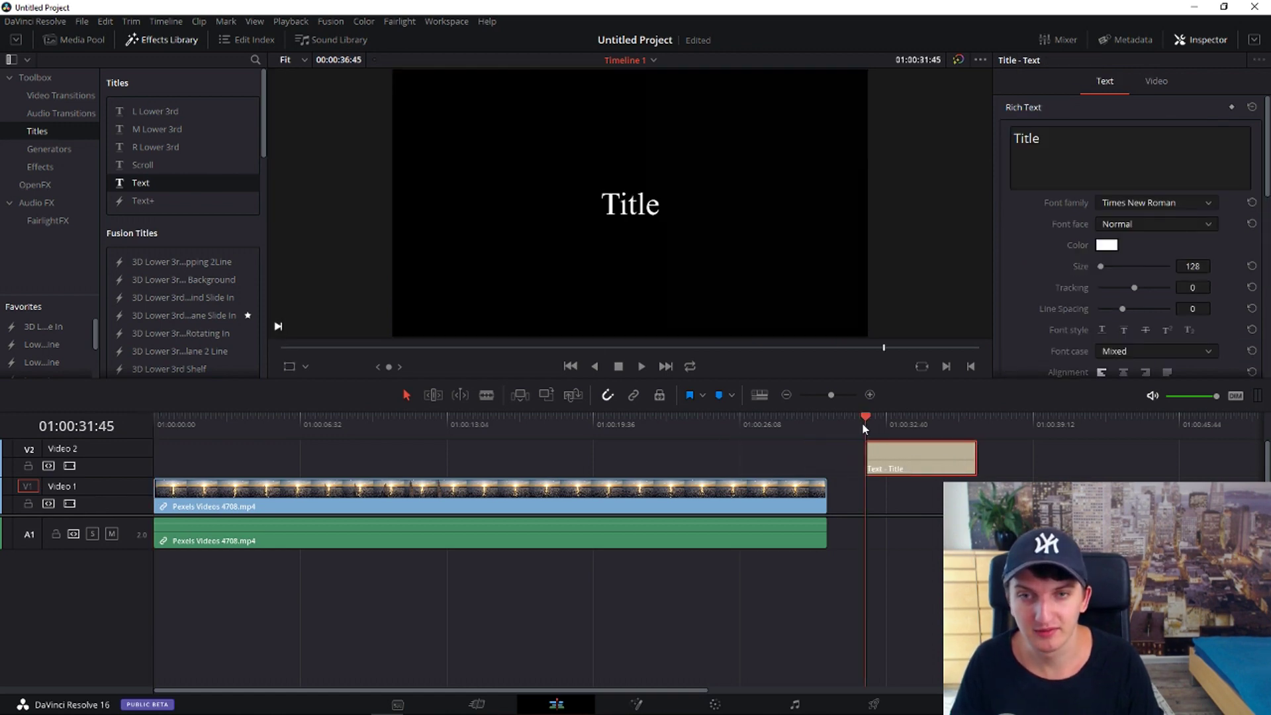
pyautogui.press('space')
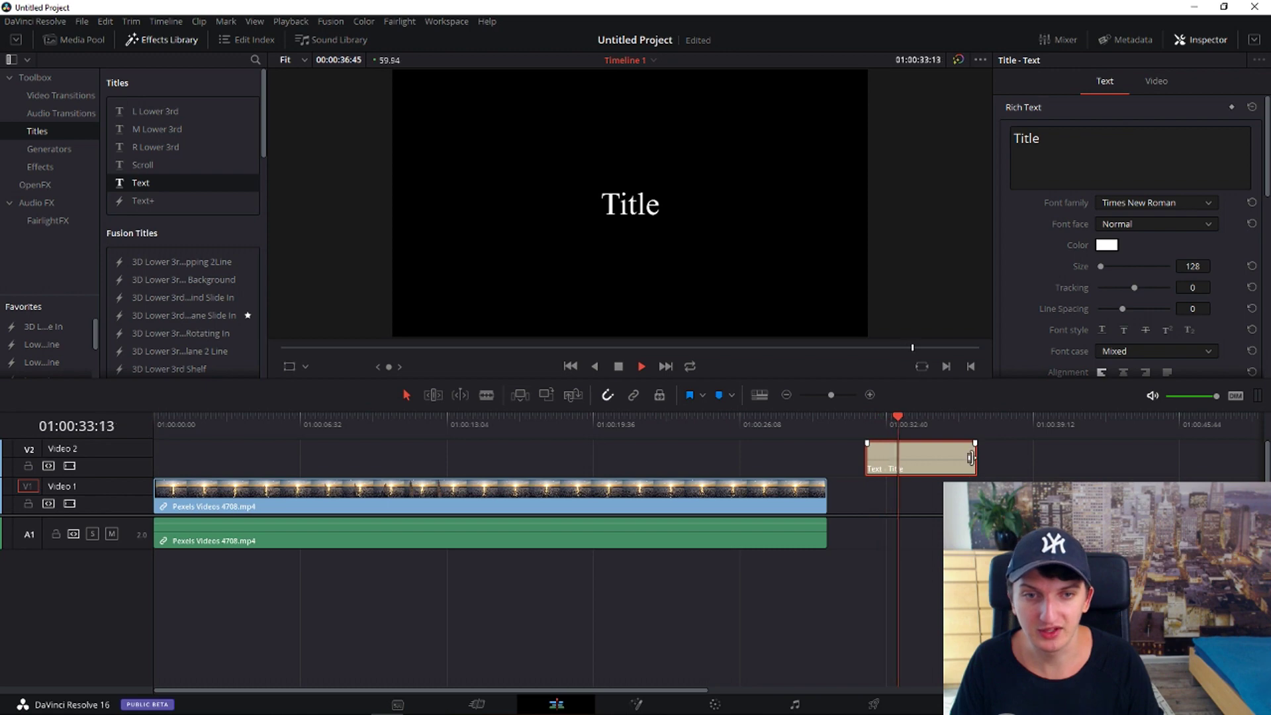
# Trim the title to a brief duration and select its placeholder text
pyautogui.moveTo(971, 457); pyautogui.dragTo(897, 458)
pyautogui.click(867, 426)
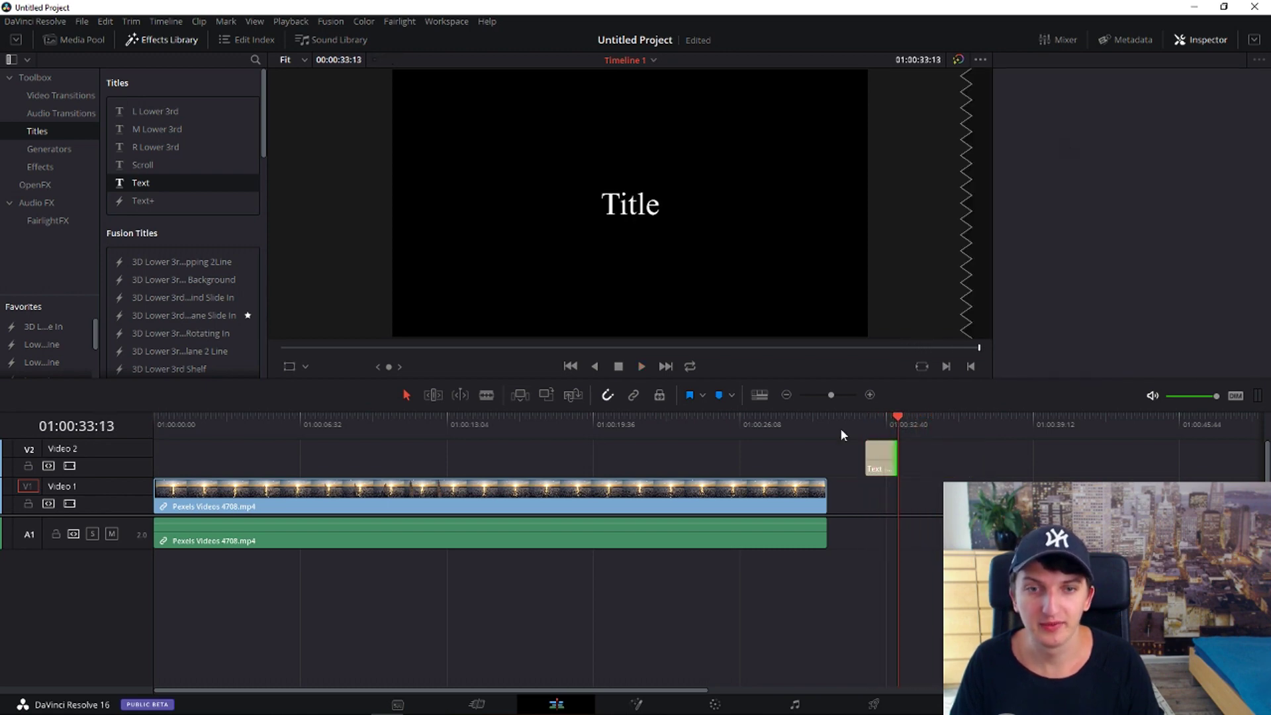
pyautogui.moveTo(879, 422); pyautogui.dragTo(868, 420)
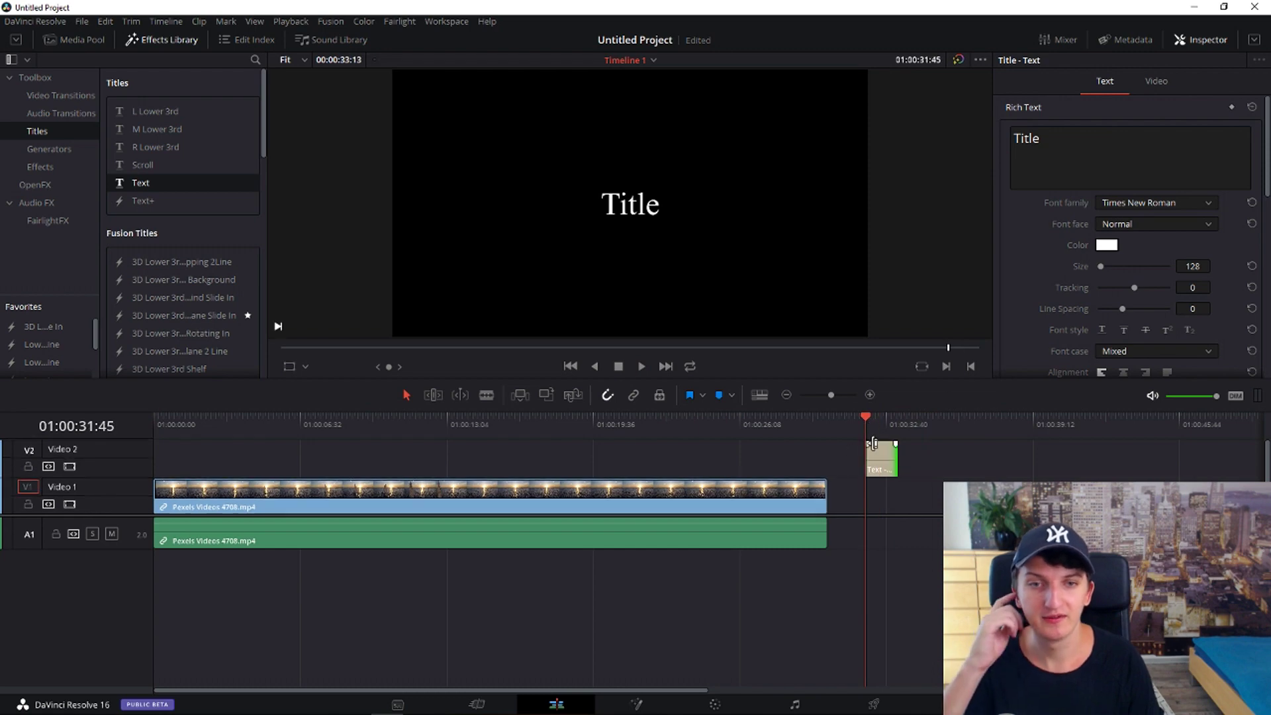
pyautogui.scroll(1, 889, 457)
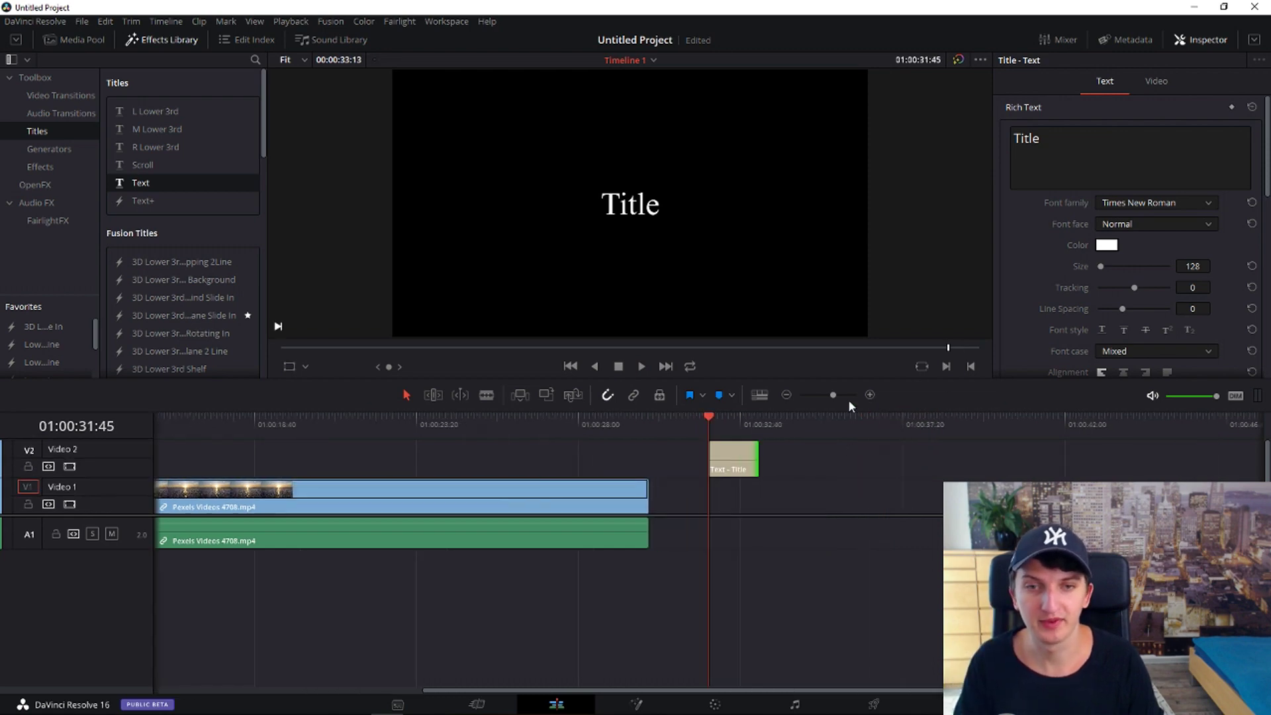
pyautogui.scroll(1, 848, 399)
pyautogui.doubleClick(1055, 149)
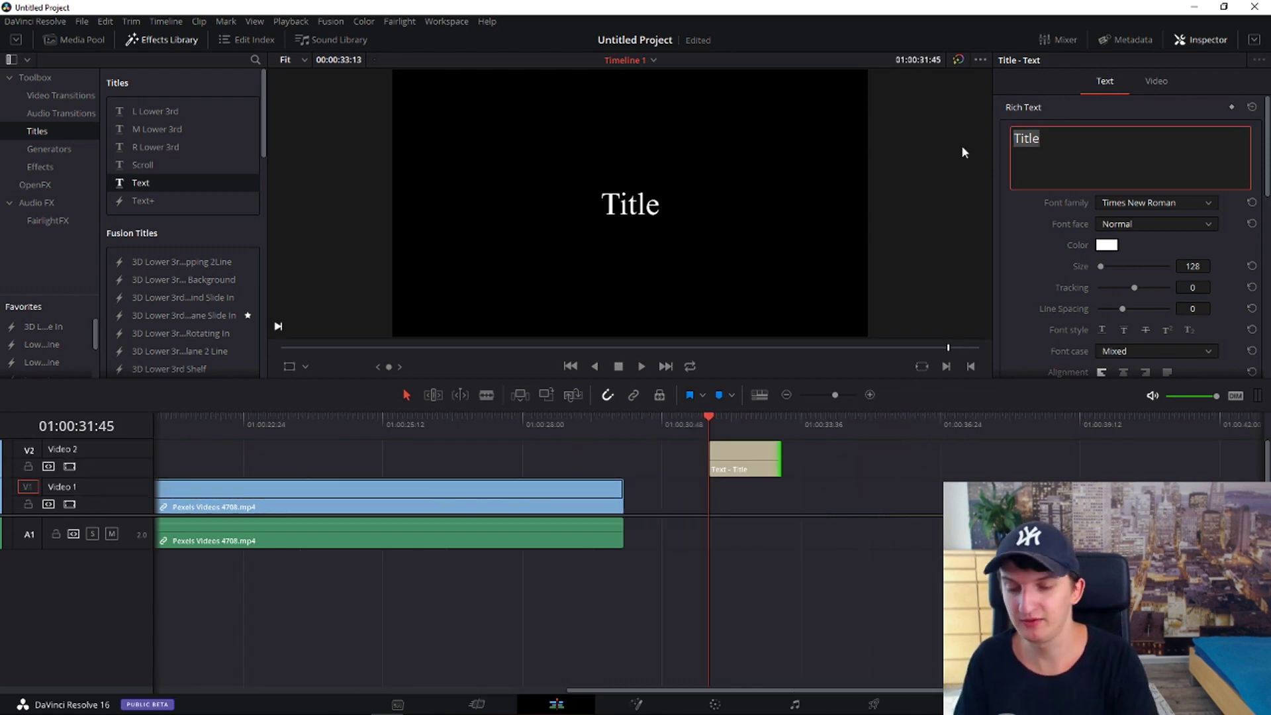
pyautogui.write('FED')
# Replace the placeholder with 'FADE IN' and enlarge the text Size to 269
pyautogui.press('BackSpace')
pyautogui.press('BackSpace')
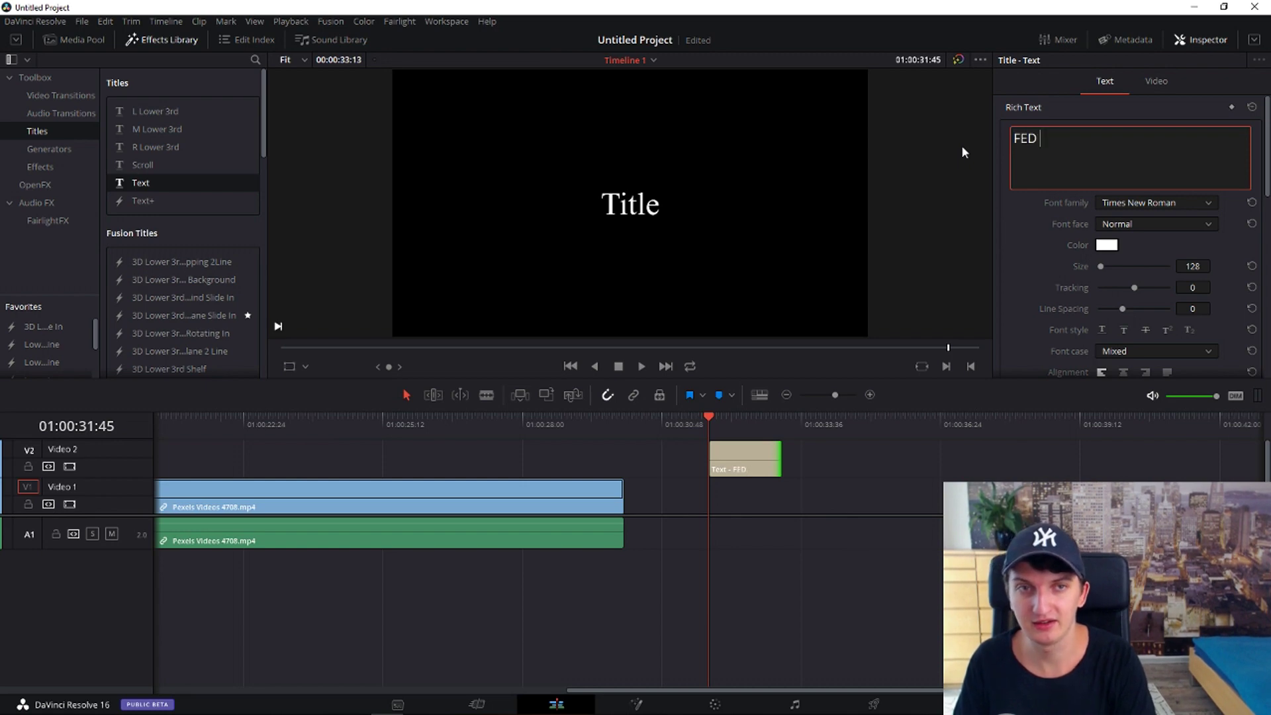
pyautogui.press('BackSpace')
pyautogui.press('BackSpace')
pyautogui.press('BackSpace')
pyautogui.write('ADE')
pyautogui.press('BackSpace')
pyautogui.press('BackSpace')
pyautogui.press('BackSpace')
pyautogui.write('FADE IN')
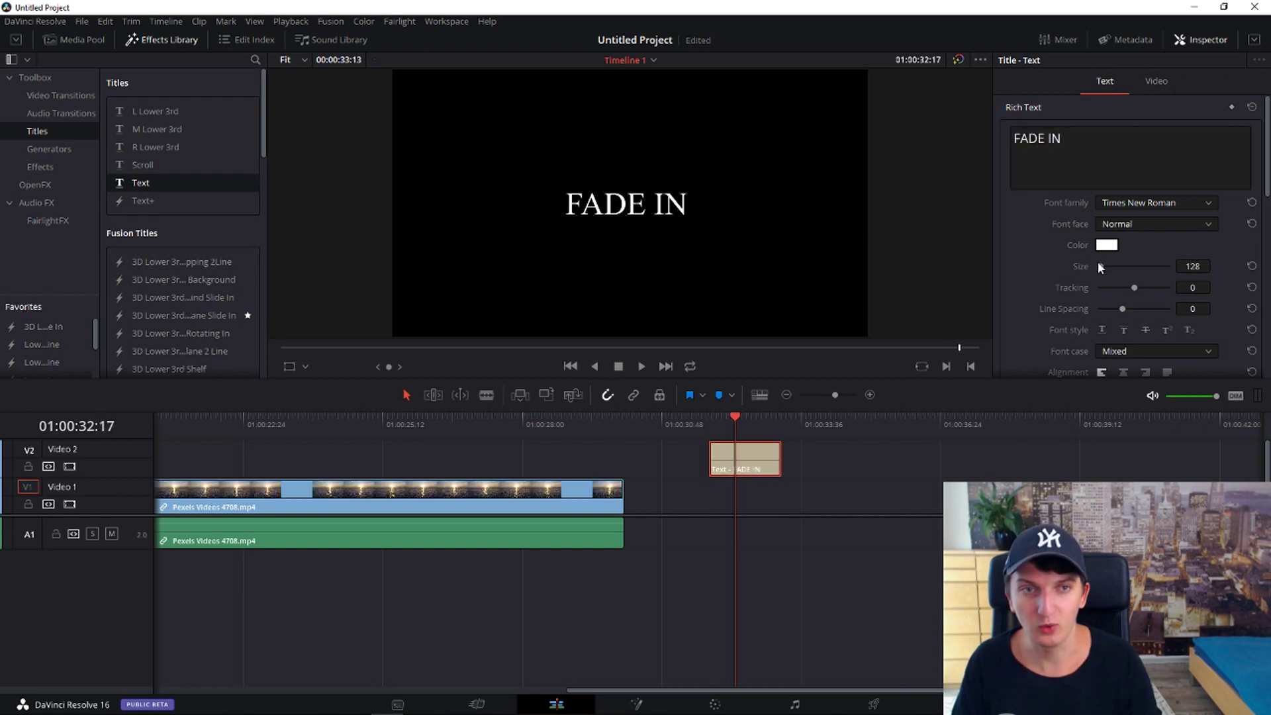
pyautogui.moveTo(1097, 266); pyautogui.dragTo(1103, 267)
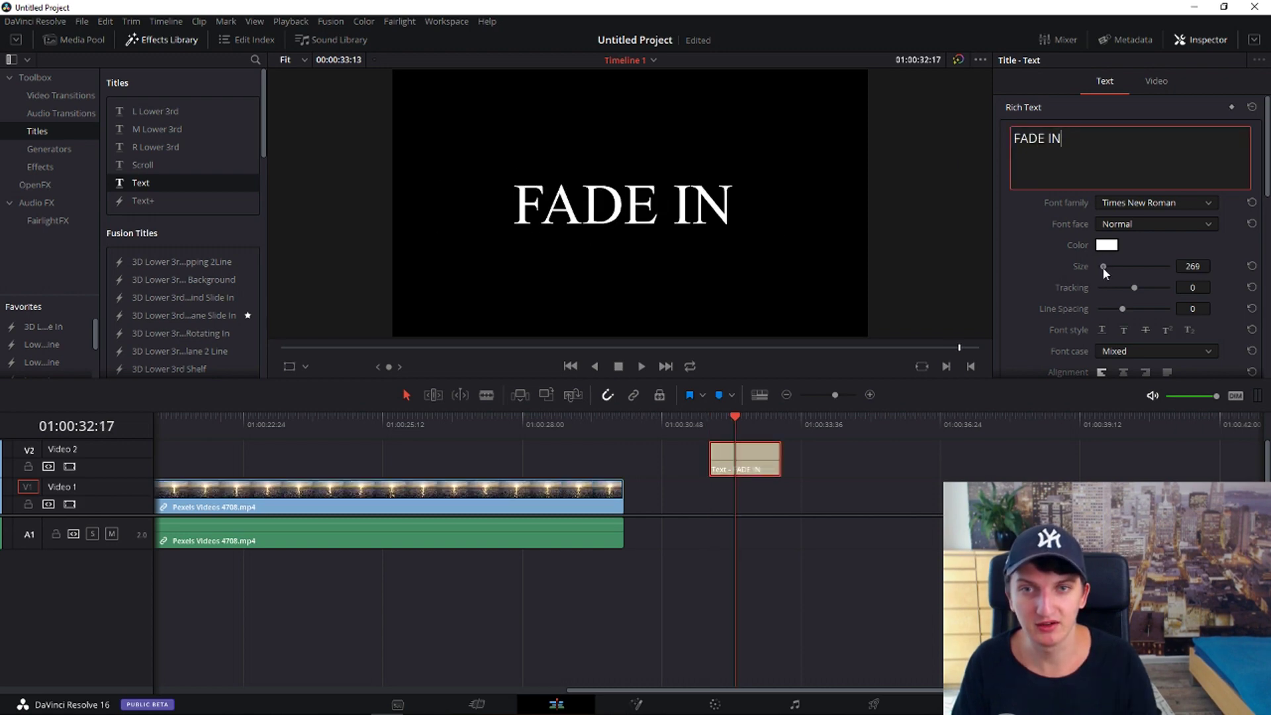
pyautogui.scroll(-1, 1091, 279)
pyautogui.scroll(-1, 1090, 280)
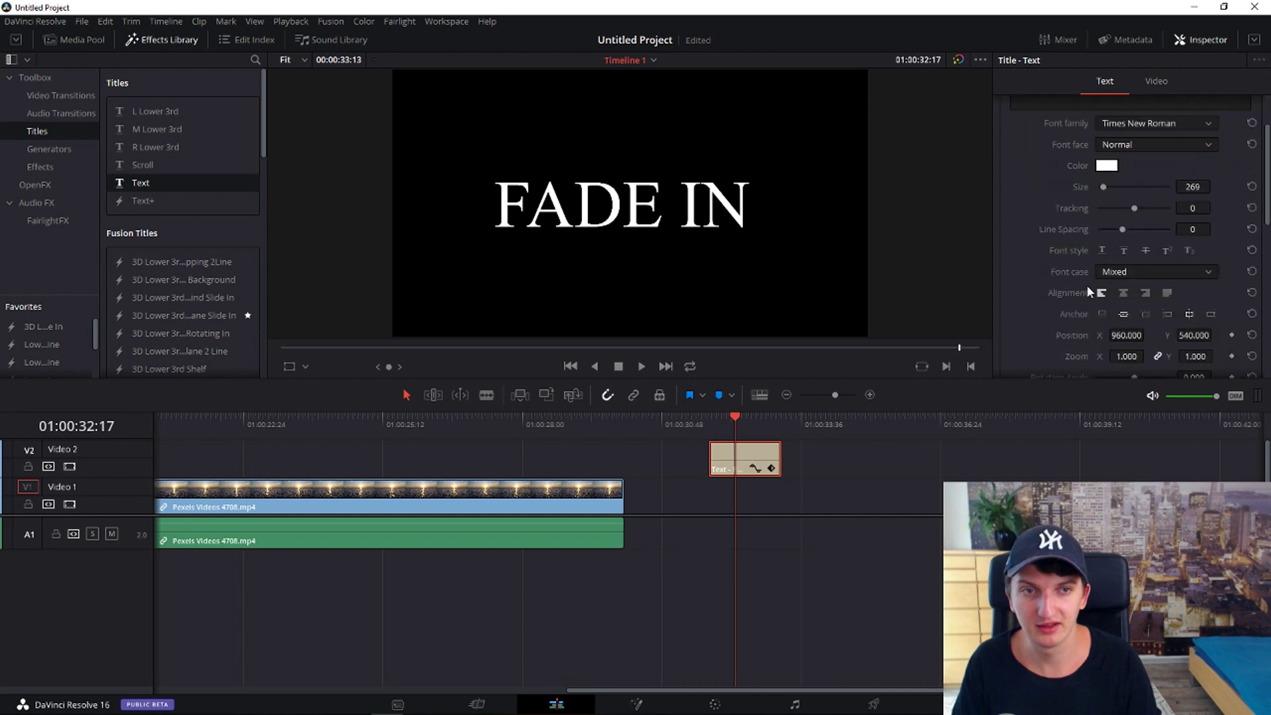
pyautogui.scroll(-1, 1058, 291)
pyautogui.scroll(-1, 1073, 288)
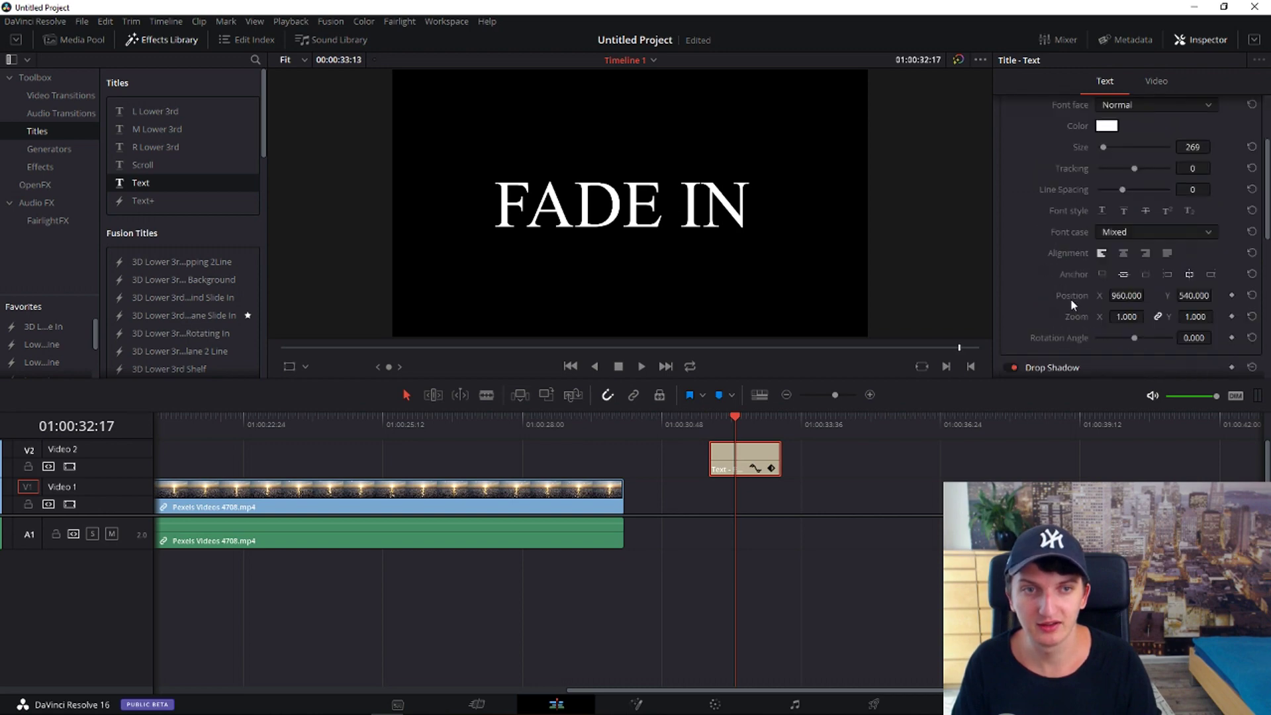
pyautogui.scroll(-1, 1070, 300)
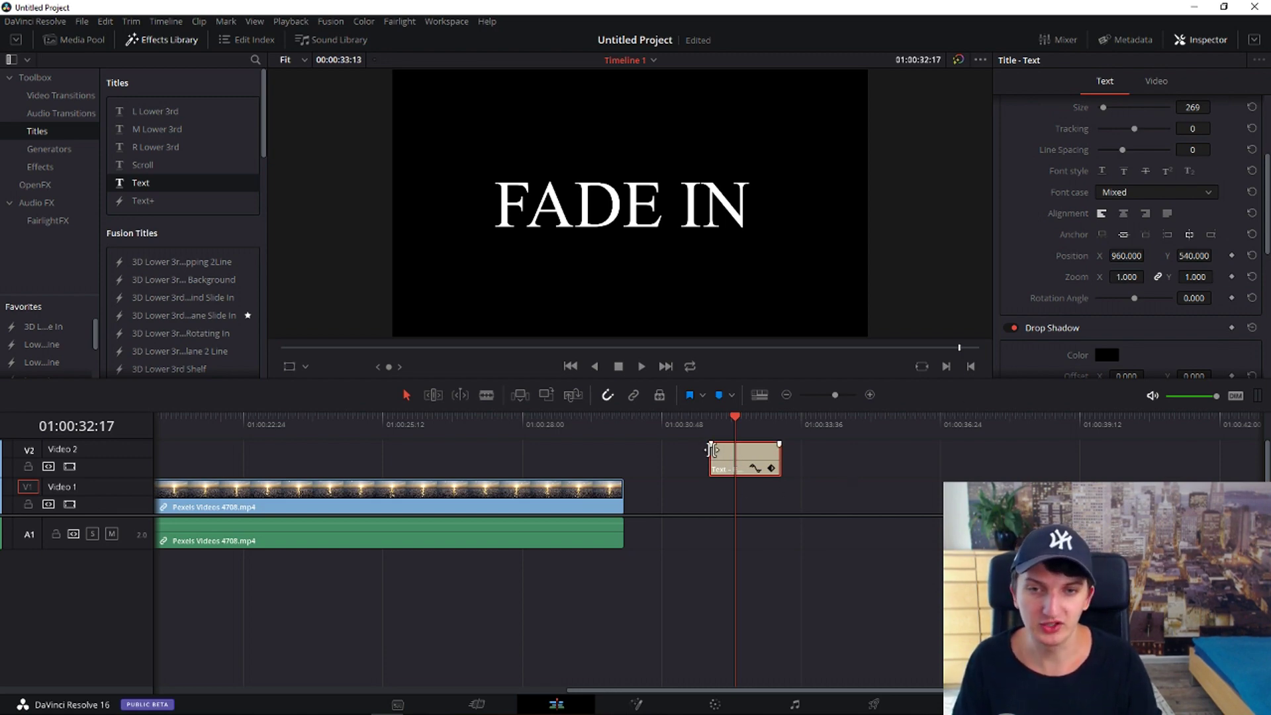
# Slide the title slightly earlier, add fade-in and fade-out ramps, and preview them
pyautogui.moveTo(721, 454); pyautogui.dragTo(676, 447)
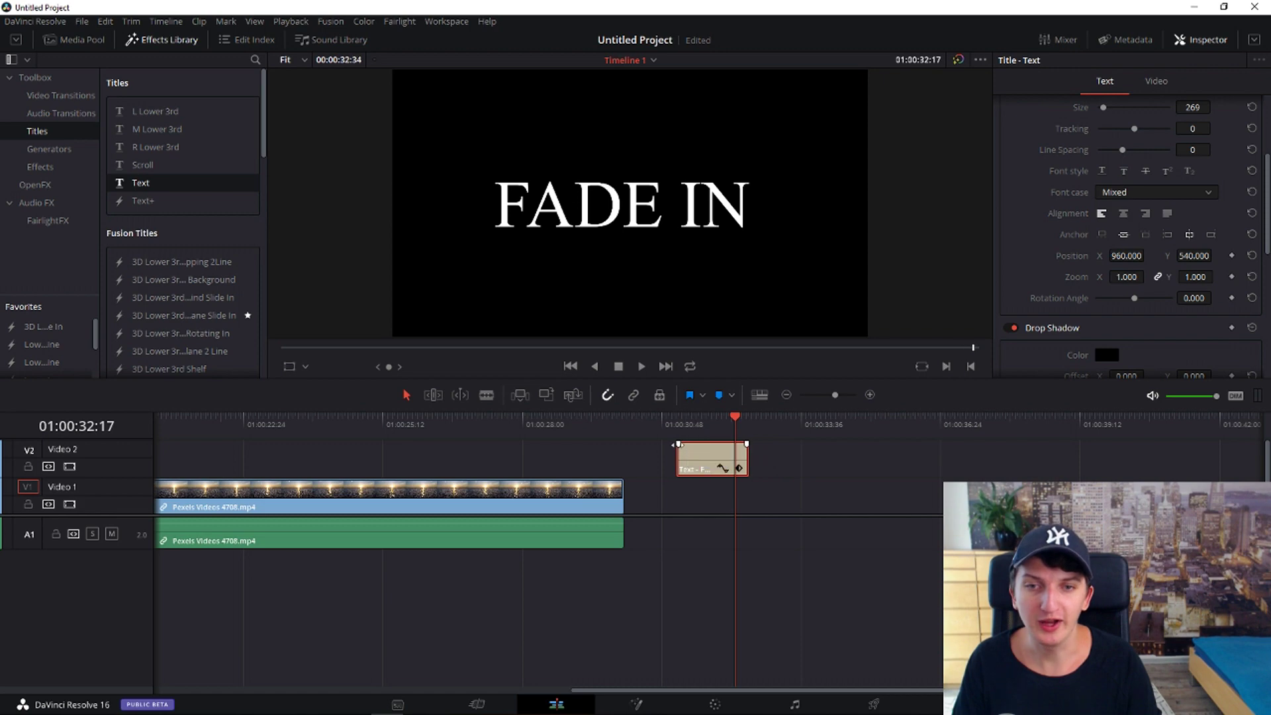
pyautogui.press('Up')
pyautogui.press('space')
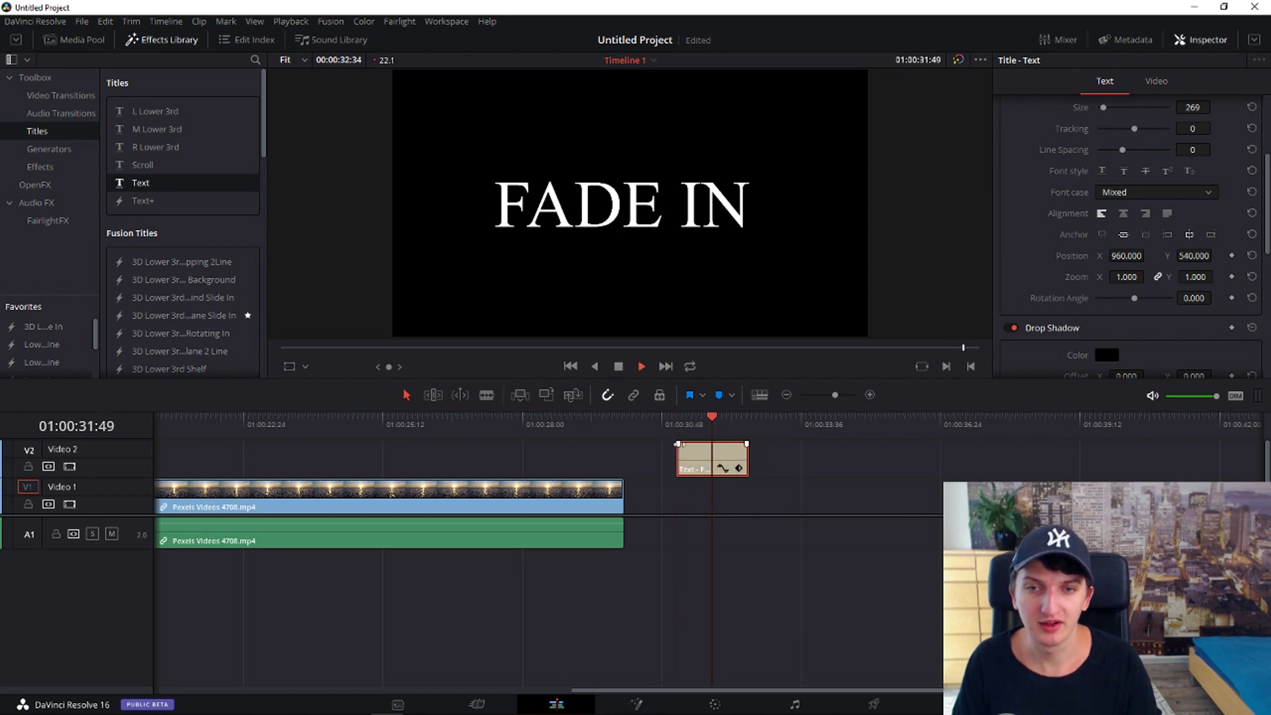
pyautogui.moveTo(678, 444); pyautogui.dragTo(696, 446)
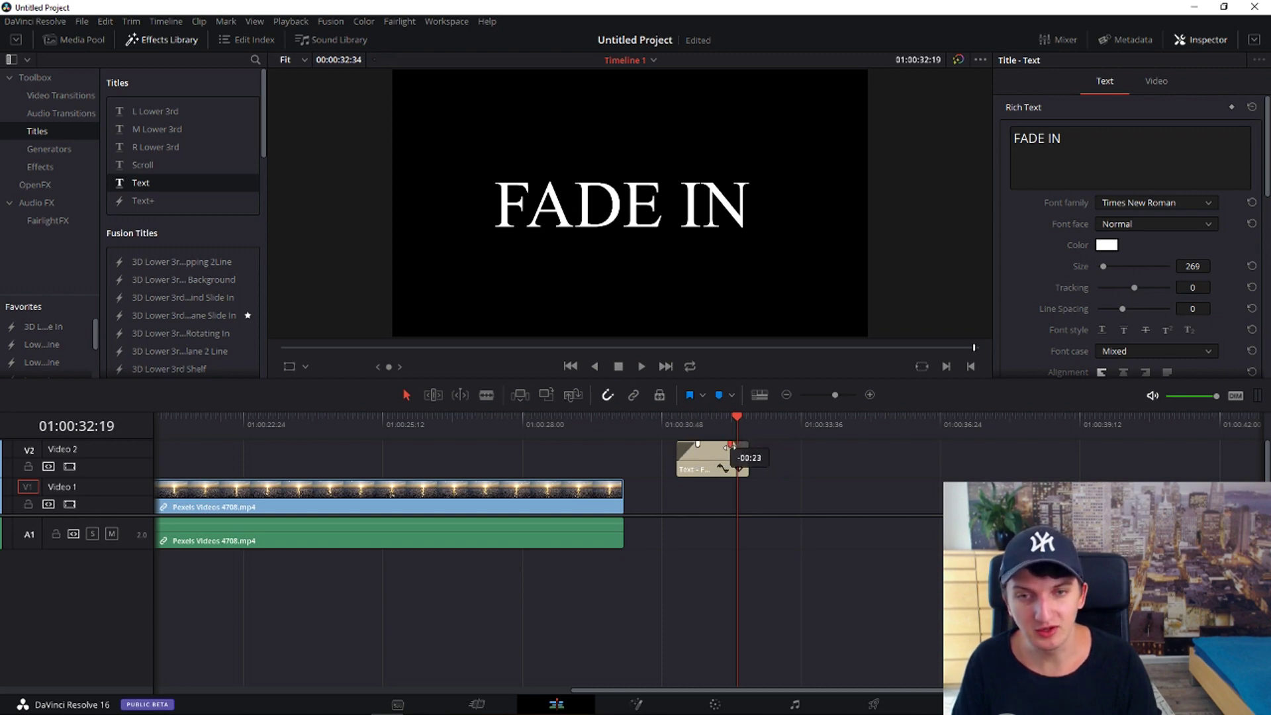
pyautogui.moveTo(731, 448); pyautogui.dragTo(726, 446)
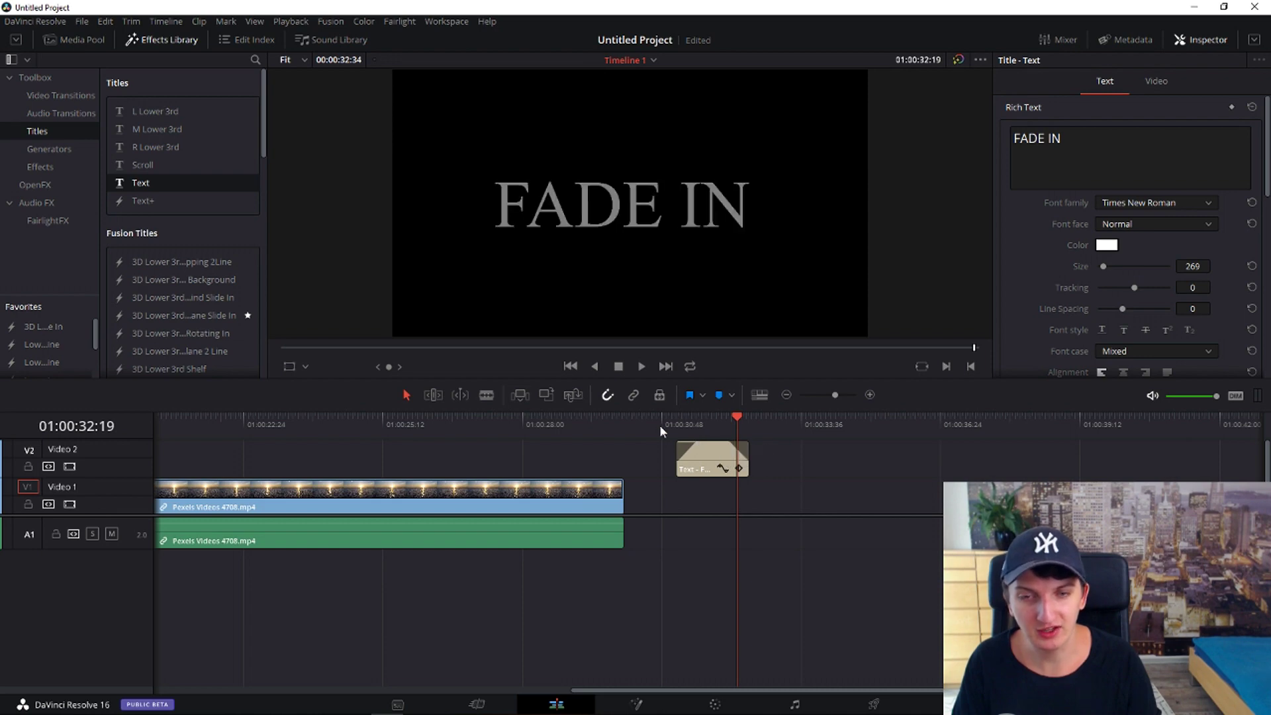
pyautogui.click(677, 422)
pyautogui.press('space')
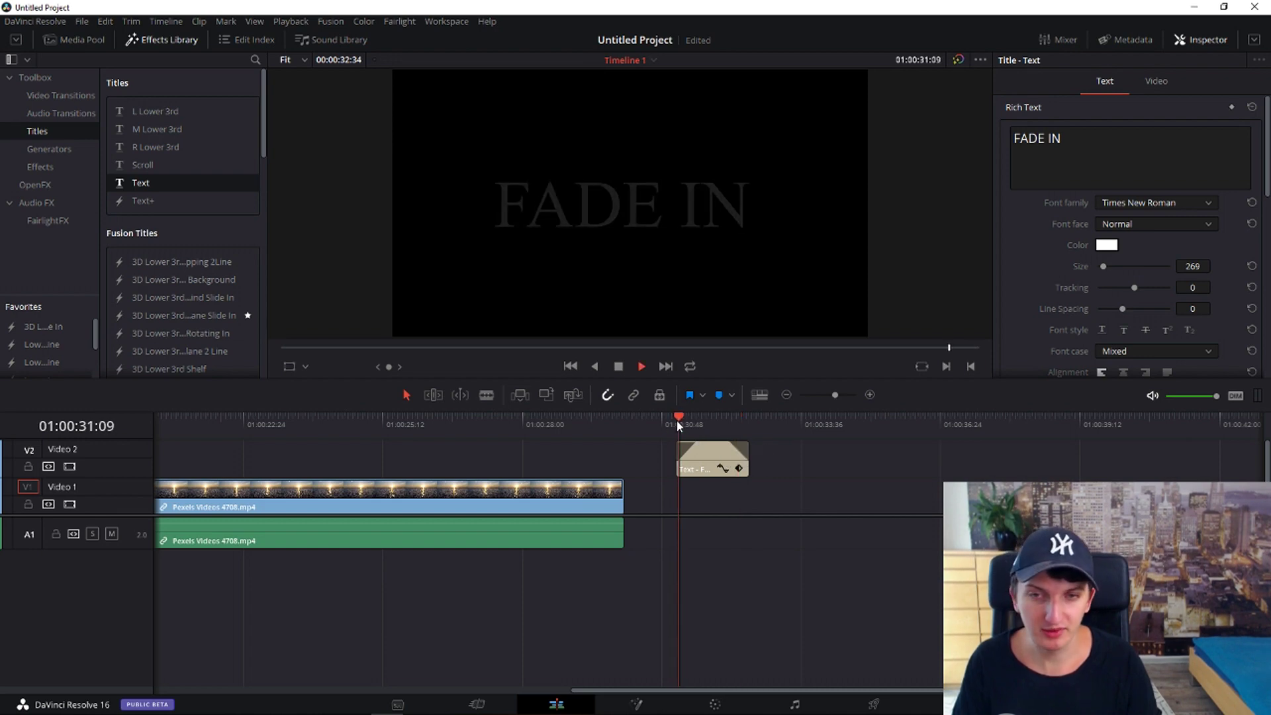
pyautogui.click(677, 420)
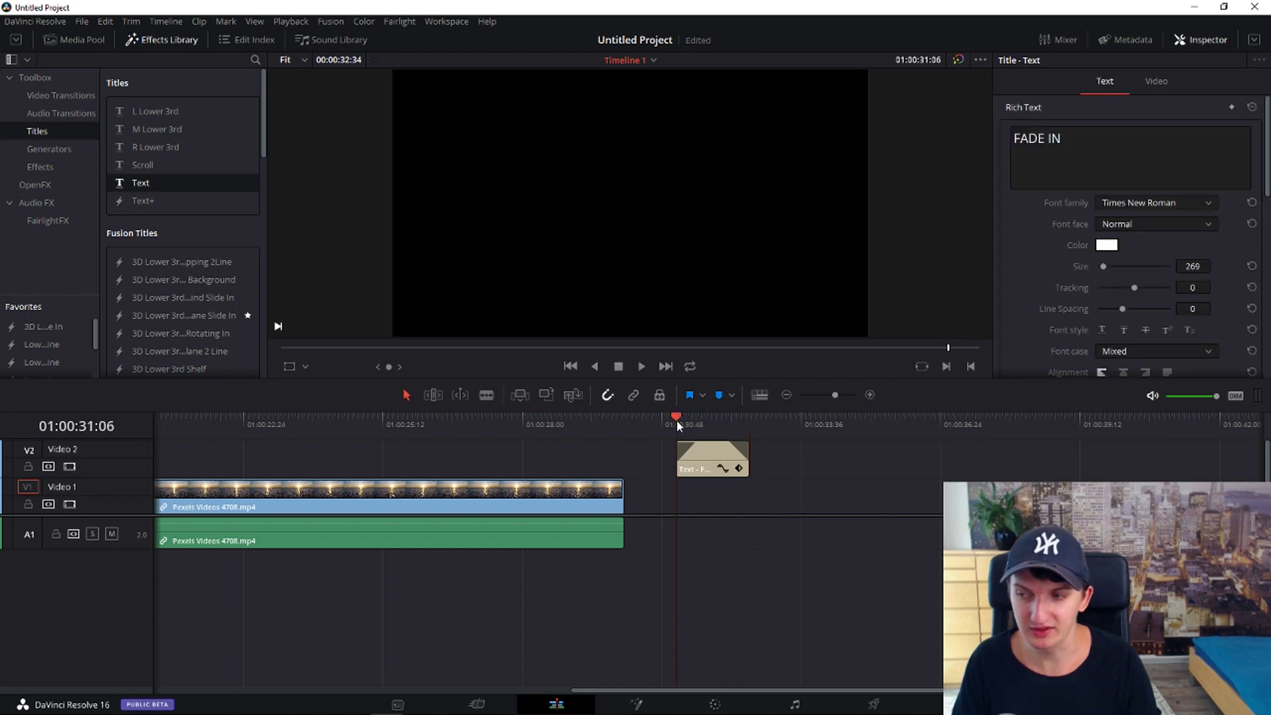
# Lengthen the FADE IN title clip at its end and preview it
pyautogui.moveTo(743, 453); pyautogui.dragTo(765, 453)
pyautogui.press('space')
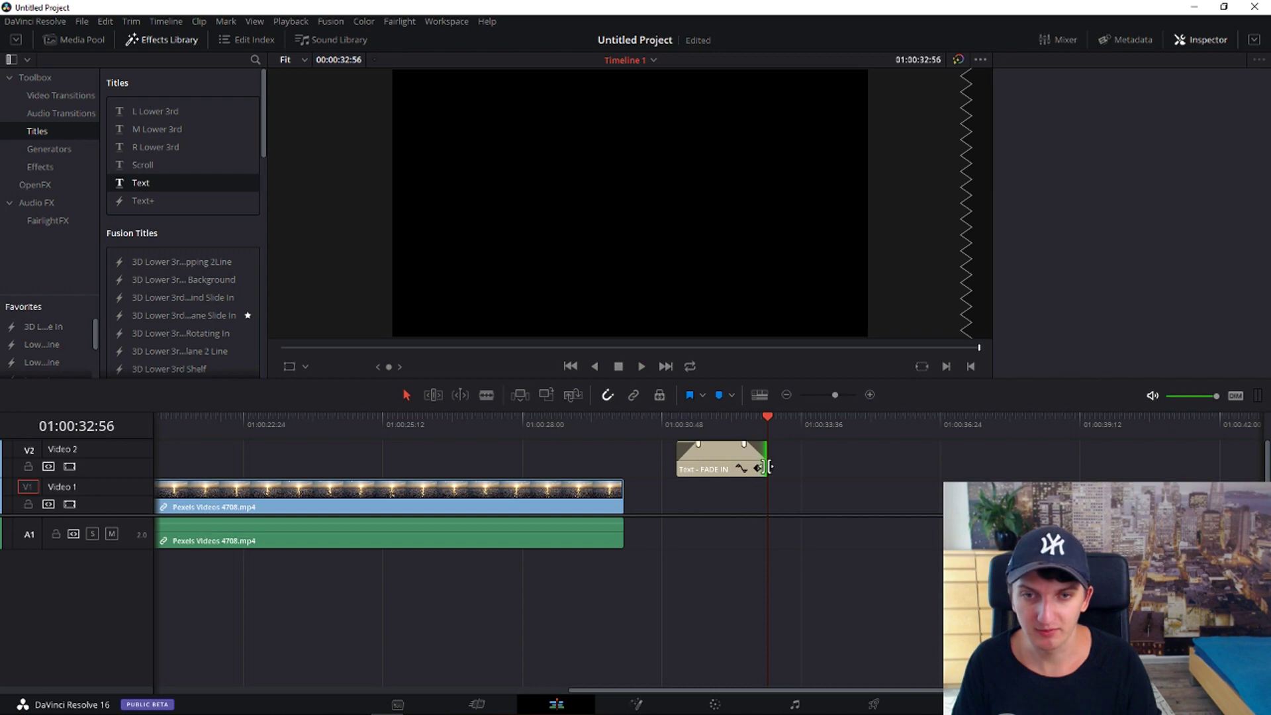
pyautogui.moveTo(761, 457); pyautogui.dragTo(791, 457)
pyautogui.click(682, 427)
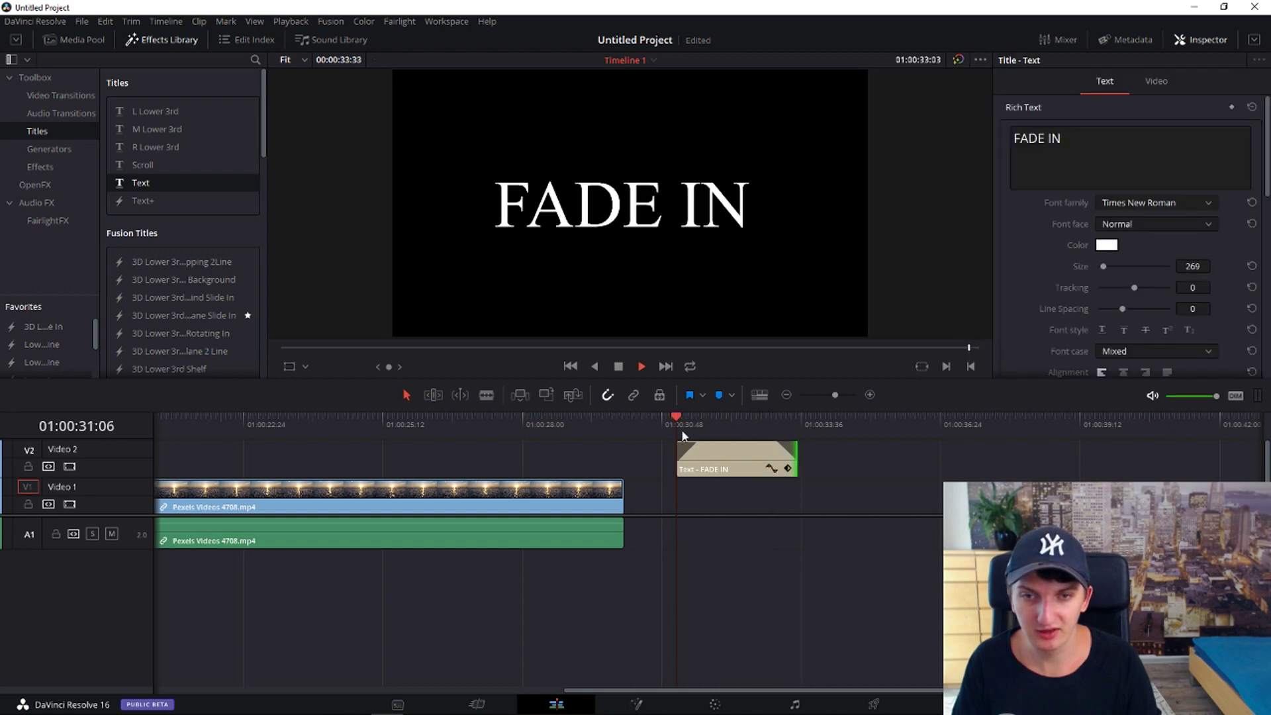
pyautogui.press('space')
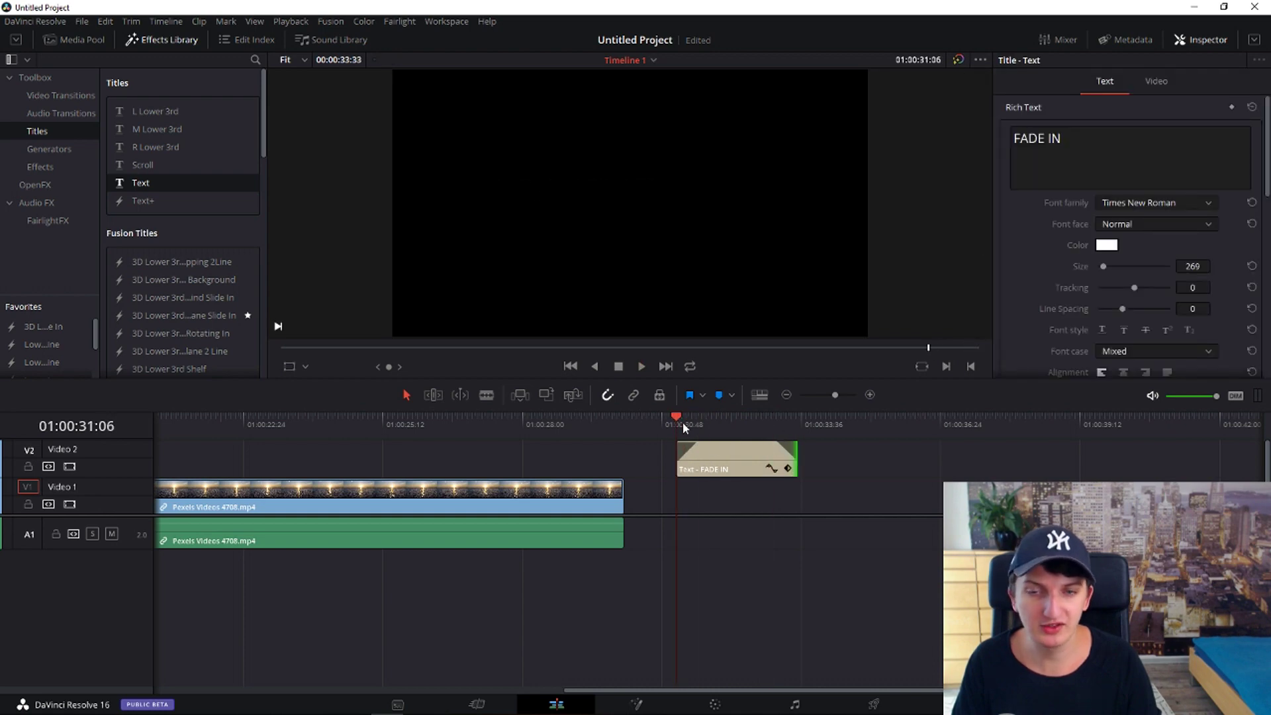
pyautogui.click(682, 421)
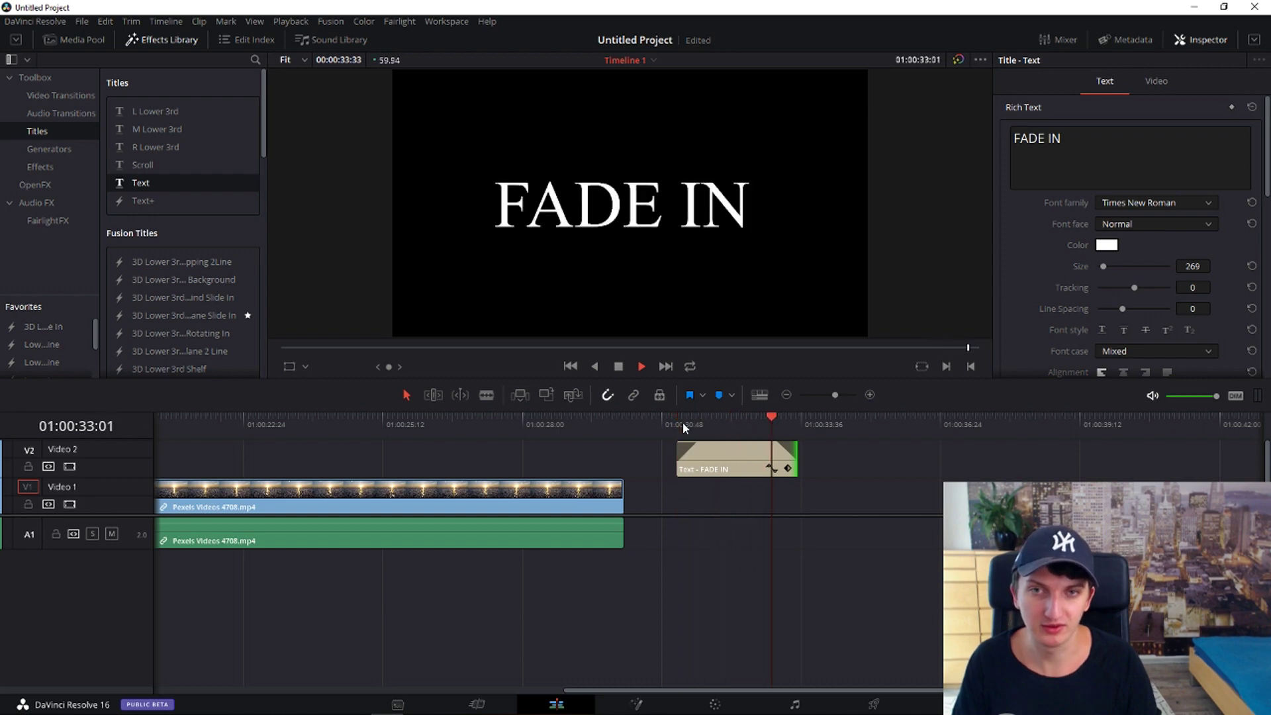
# Replay the title from its start, then drag its fade-in handle back to the clip start
pyautogui.click(676, 421)
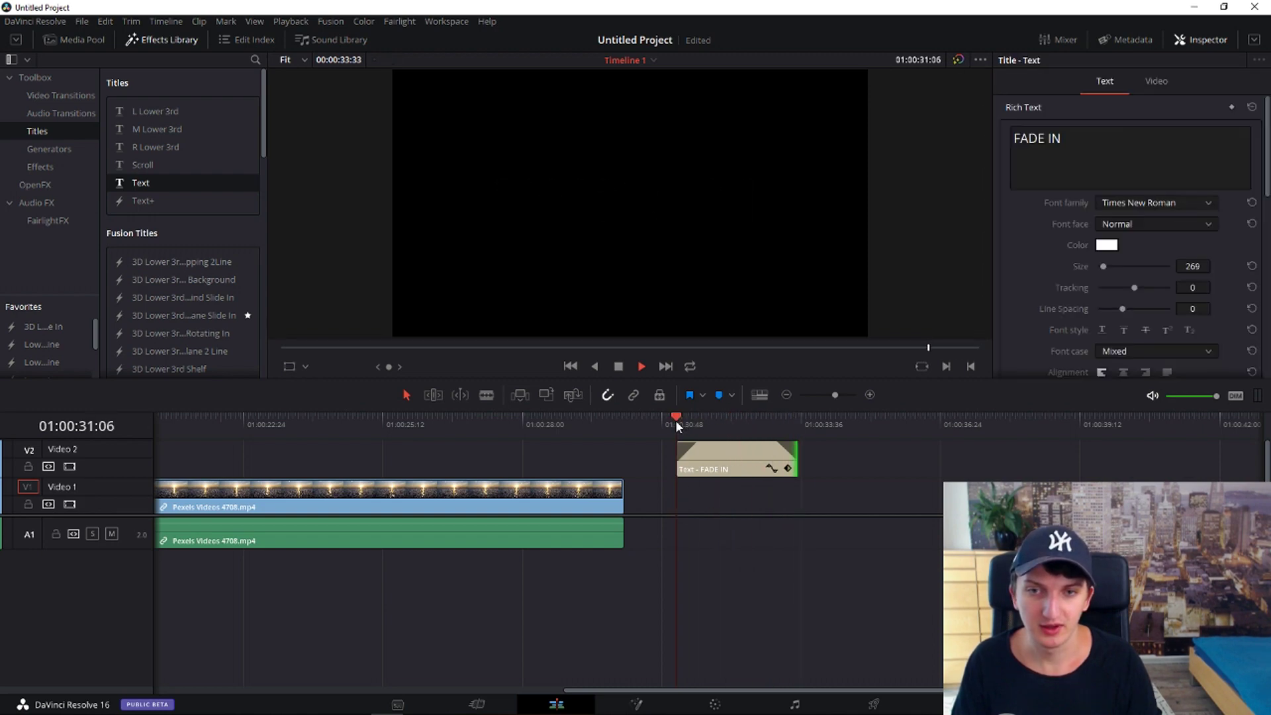
pyautogui.press('space')
pyautogui.click(694, 447)
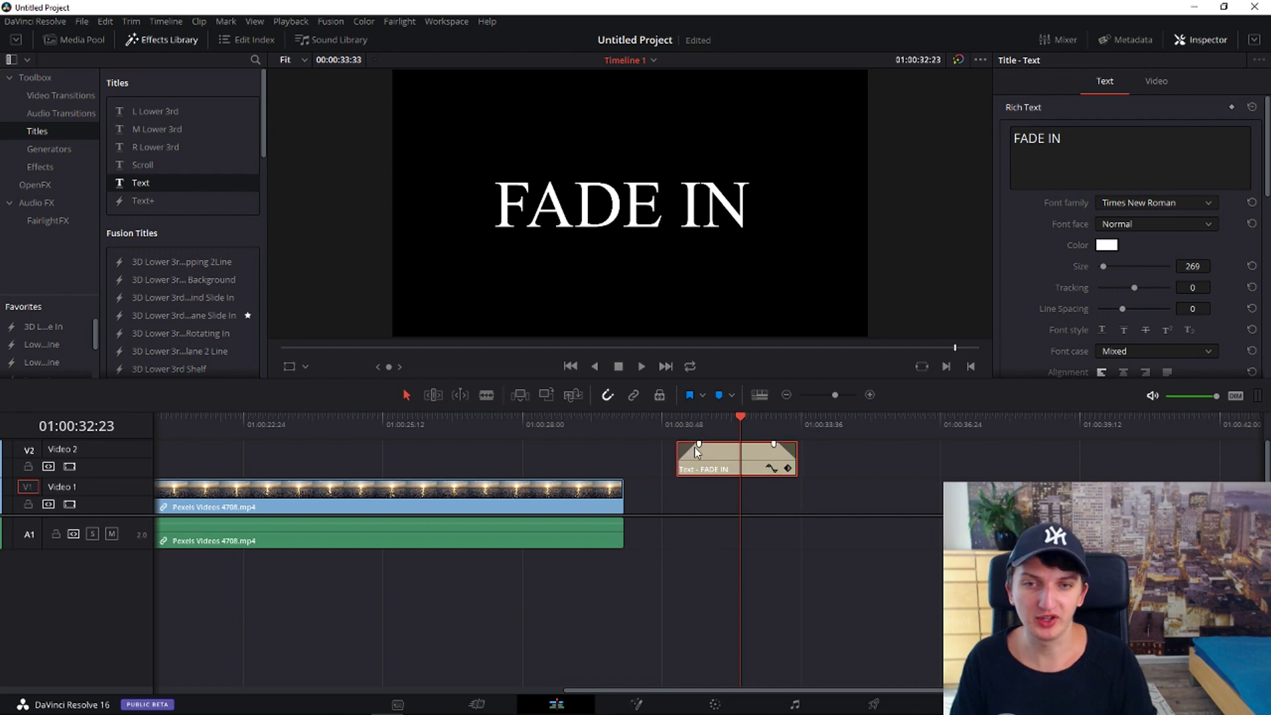
pyautogui.moveTo(699, 444); pyautogui.dragTo(678, 444)
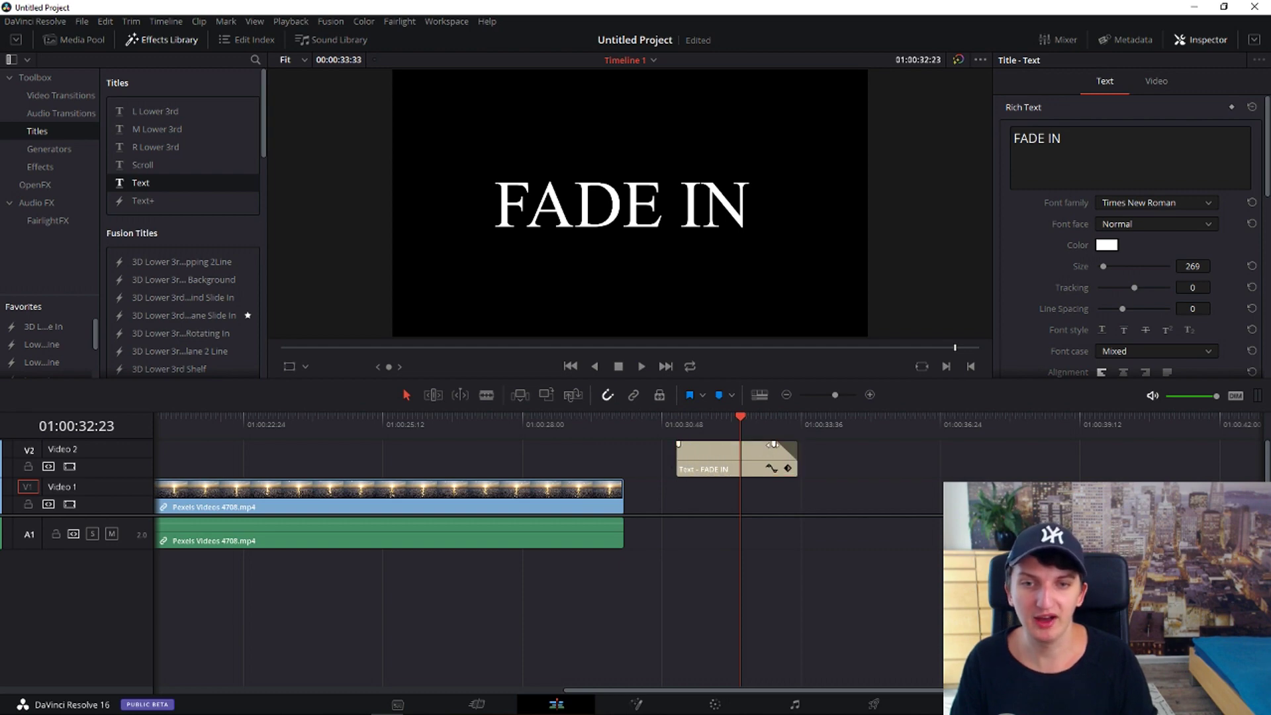
# Remove the title's fade-out ramp and add a Cross Dissolve at each end
pyautogui.moveTo(773, 445); pyautogui.dragTo(816, 444)
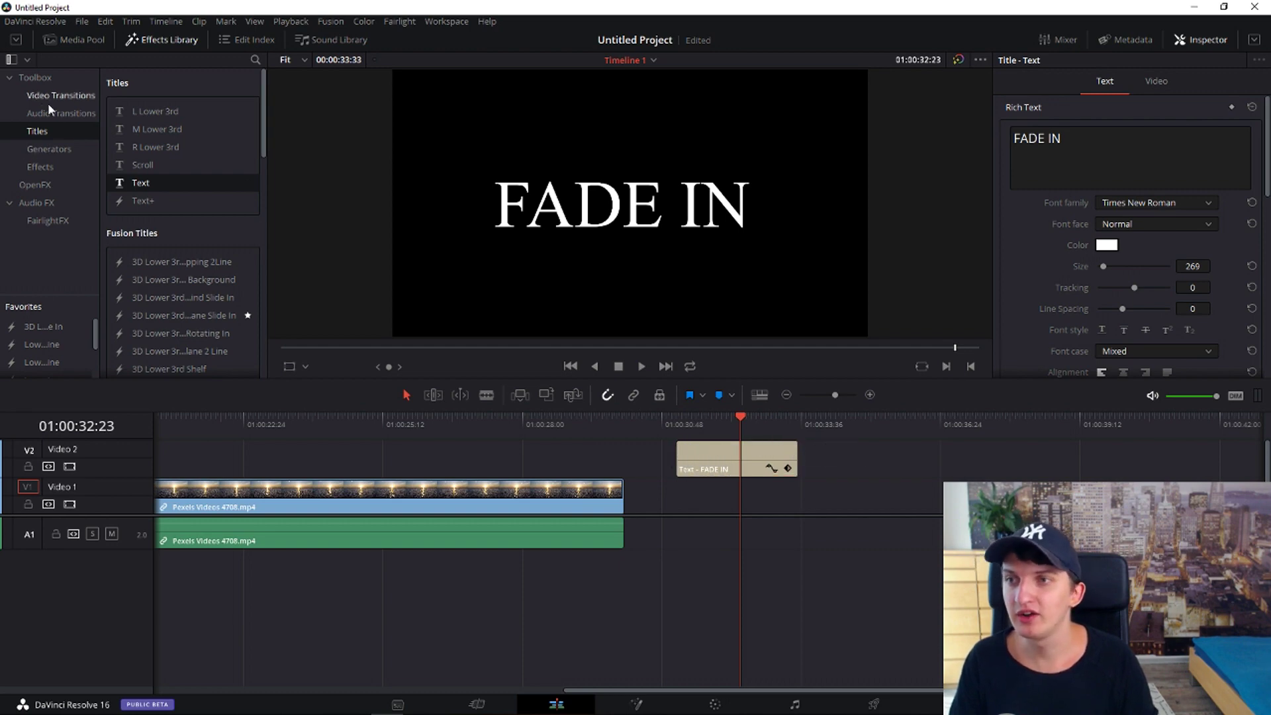
pyautogui.click(67, 94)
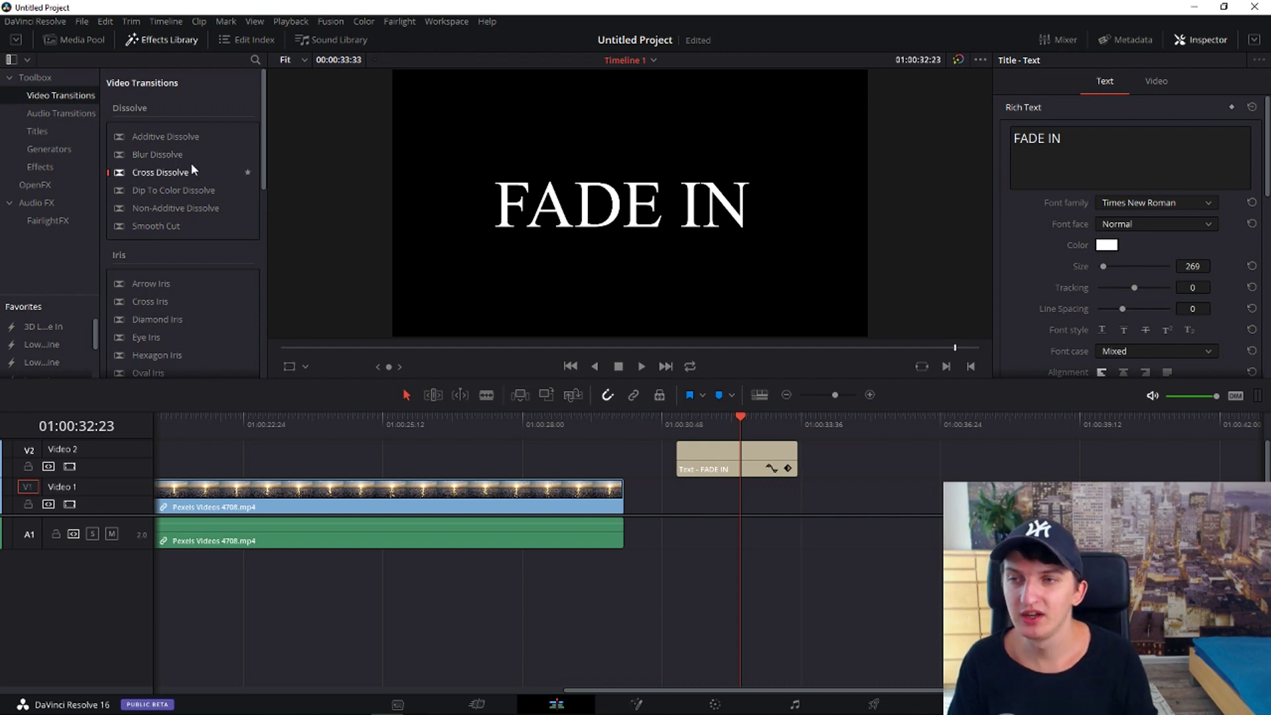
pyautogui.moveTo(169, 180)
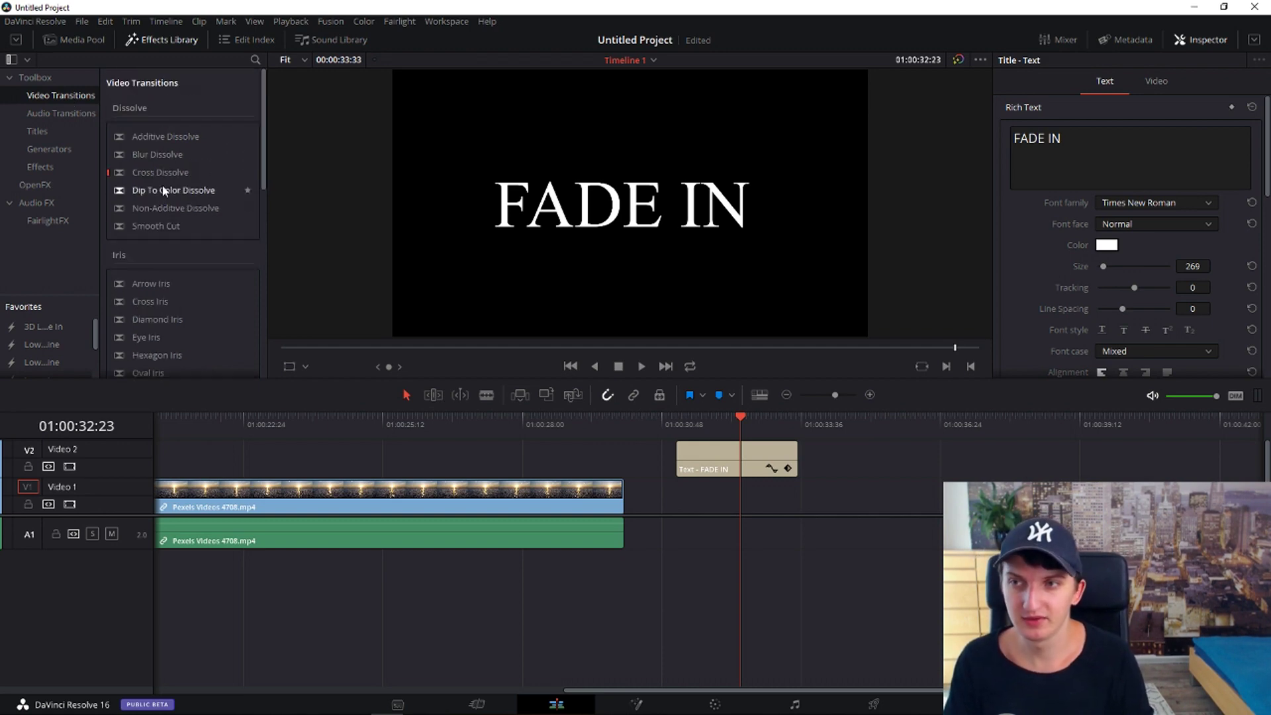
pyautogui.moveTo(166, 175)
pyautogui.mouseDown()
pyautogui.moveTo(770, 468)
pyautogui.moveTo(681, 456)
pyautogui.moveTo(723, 449)
pyautogui.mouseUp()
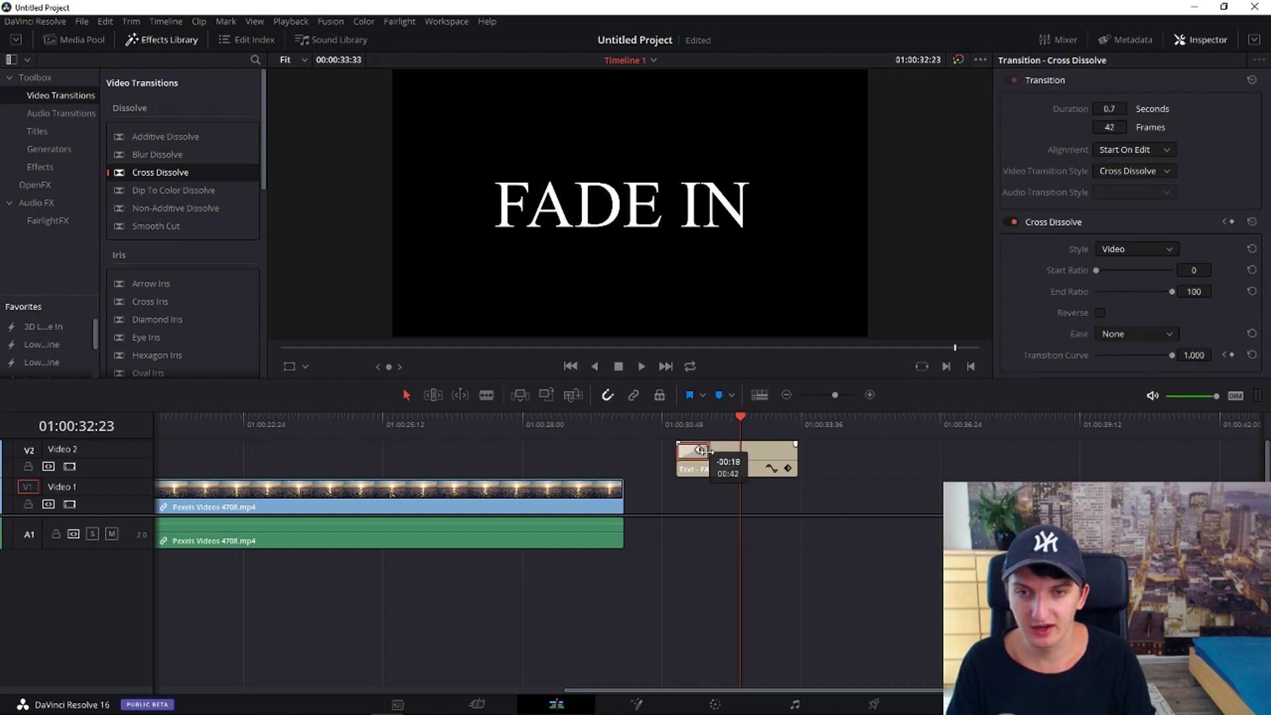
pyautogui.moveTo(170, 172)
pyautogui.mouseDown()
pyautogui.moveTo(744, 444)
pyautogui.moveTo(796, 455)
pyautogui.mouseUp()
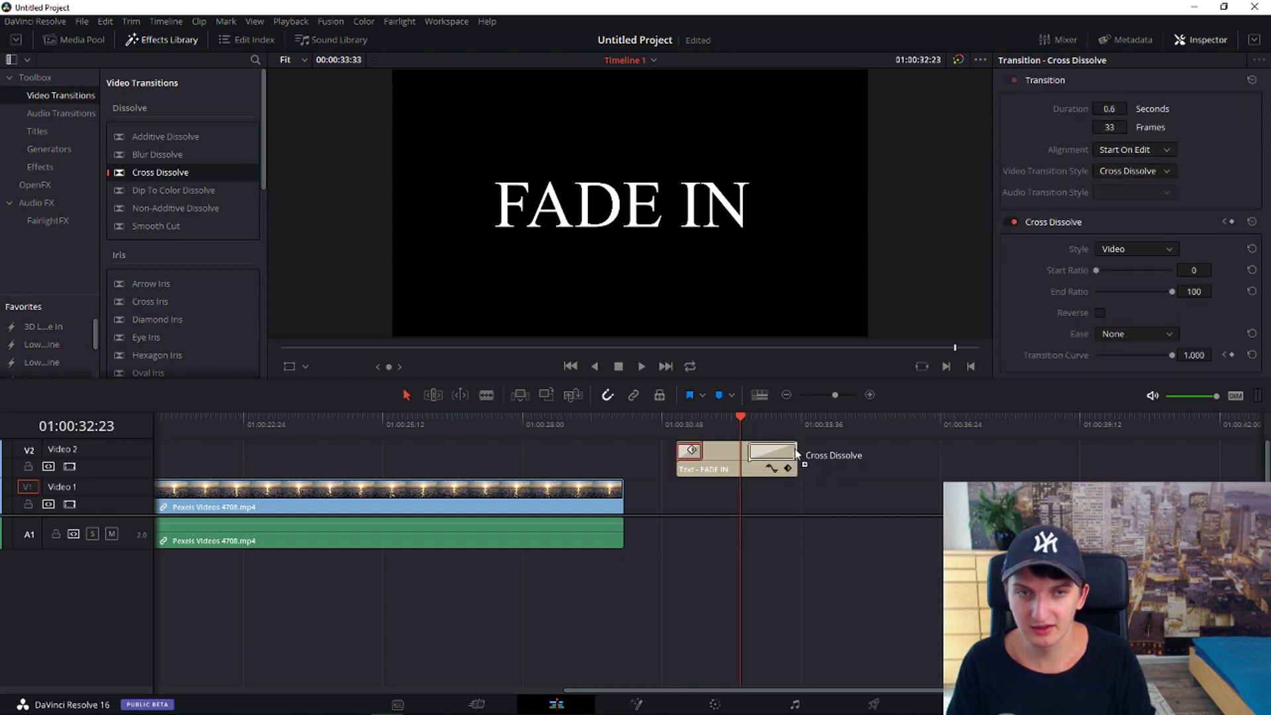
# Set both Cross Dissolves' Alignment to Center On Edit
pyautogui.click(1139, 153)
pyautogui.click(1148, 179)
pyautogui.click(772, 453)
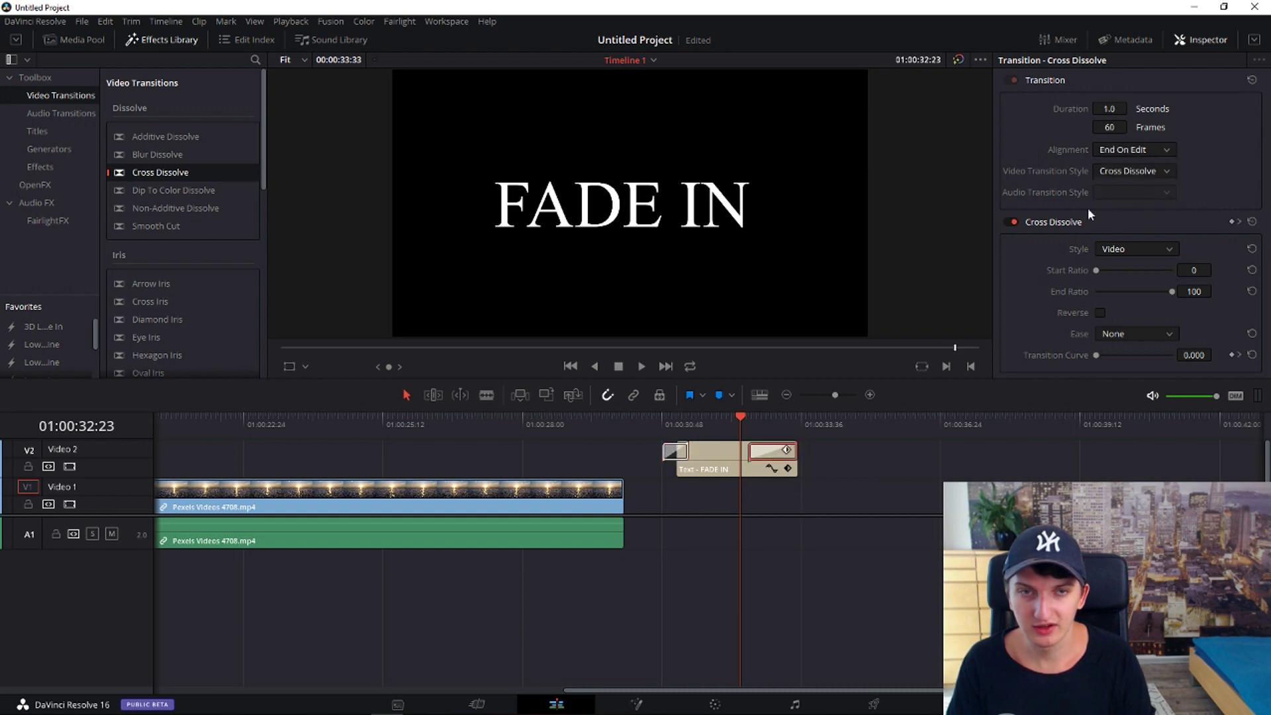
pyautogui.click(1125, 150)
pyautogui.click(1131, 179)
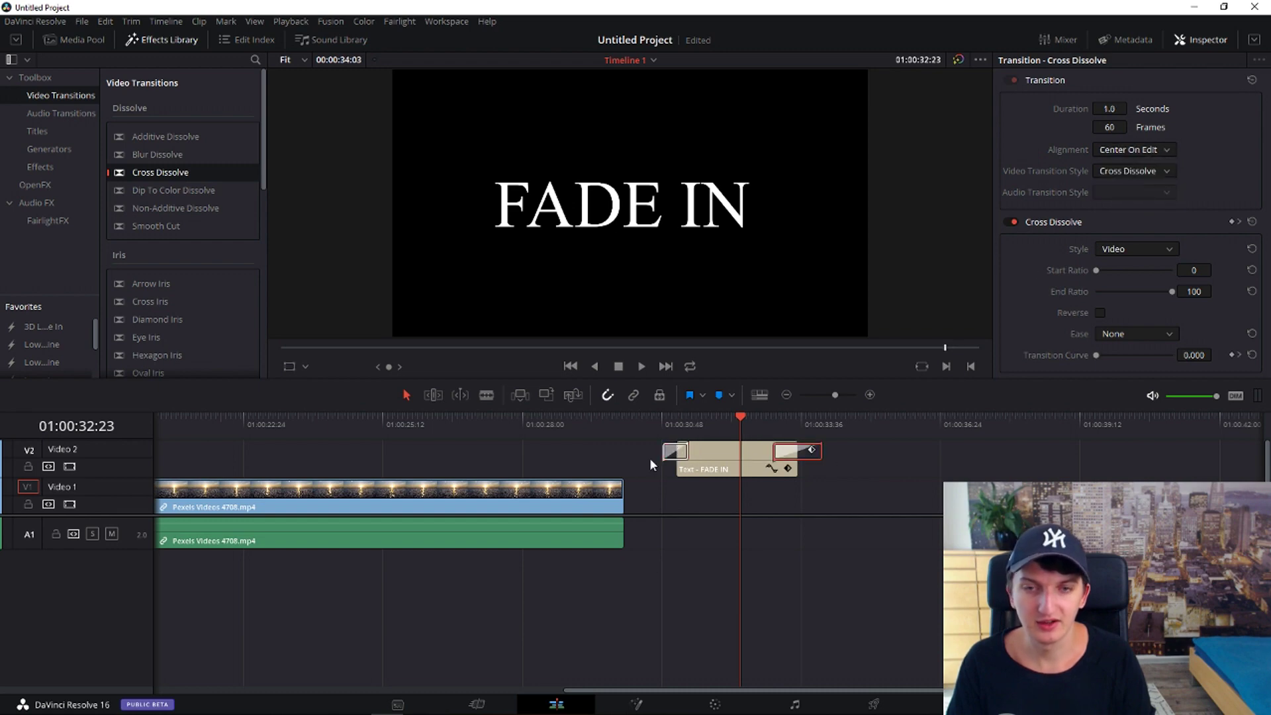
# Check both dissolves' centred alignment, preview the fades, and drag the title earlier
pyautogui.click(676, 454)
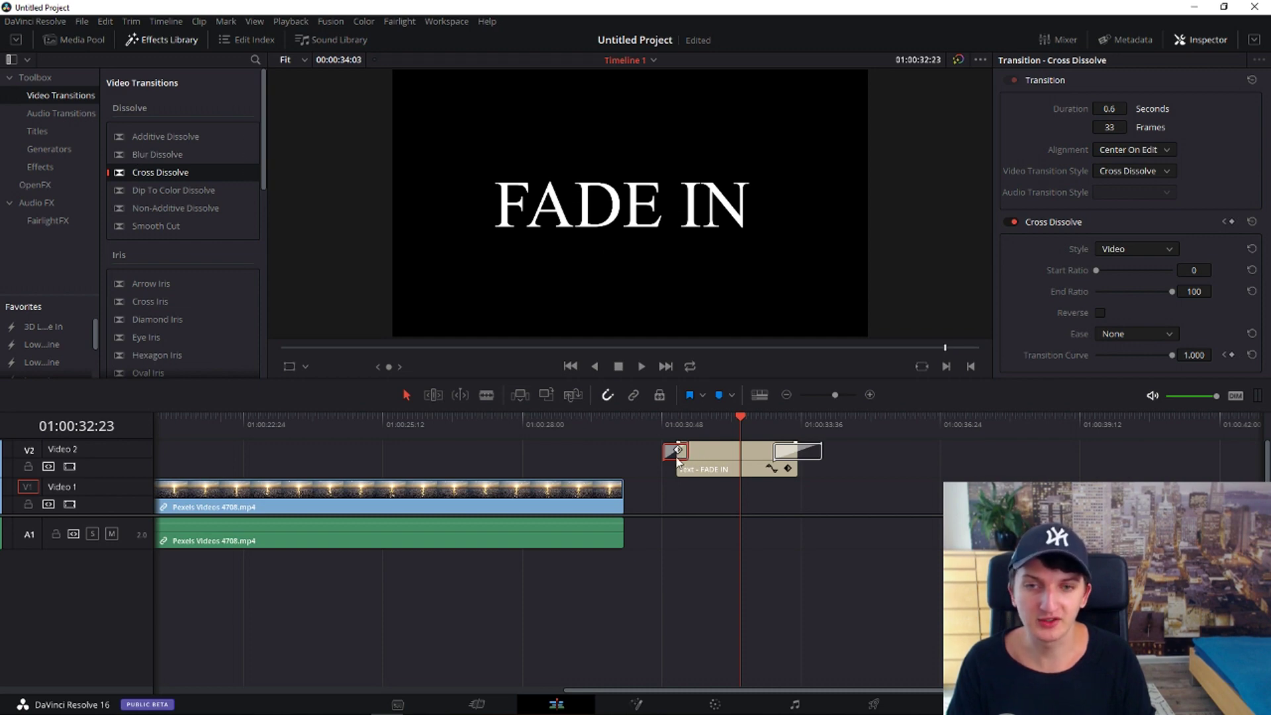
pyautogui.click(790, 453)
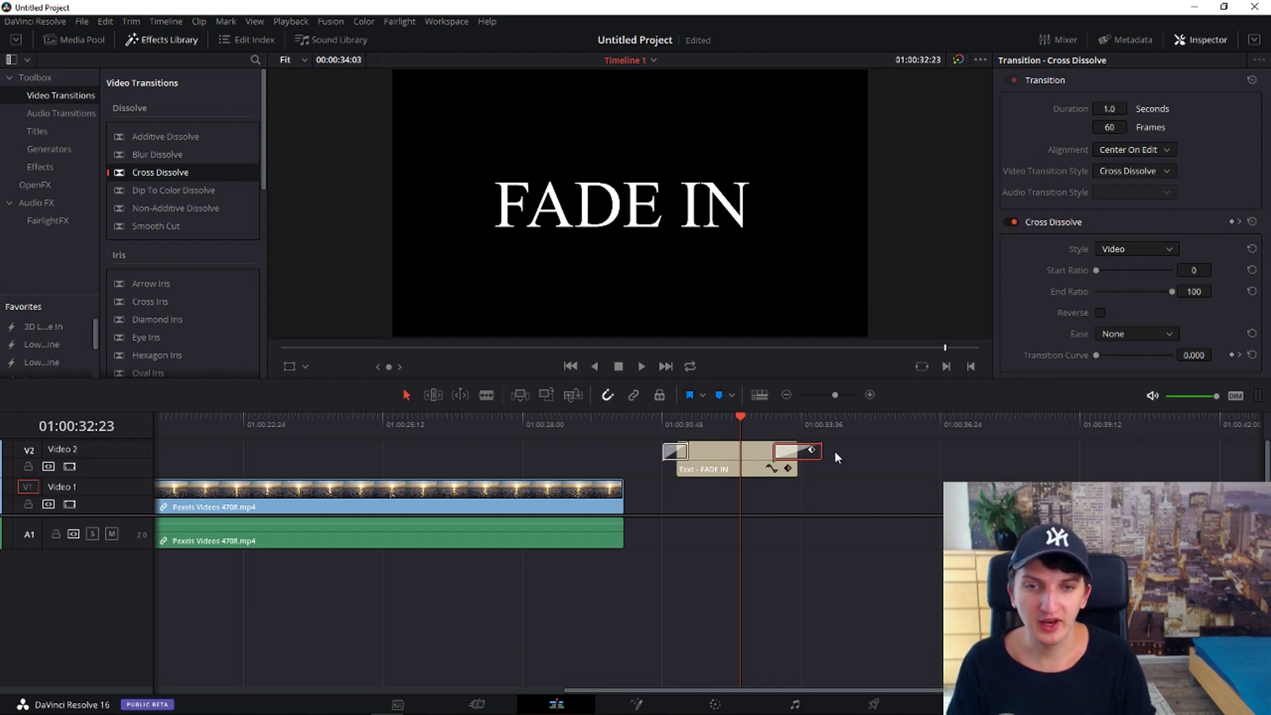
pyautogui.click(1134, 155)
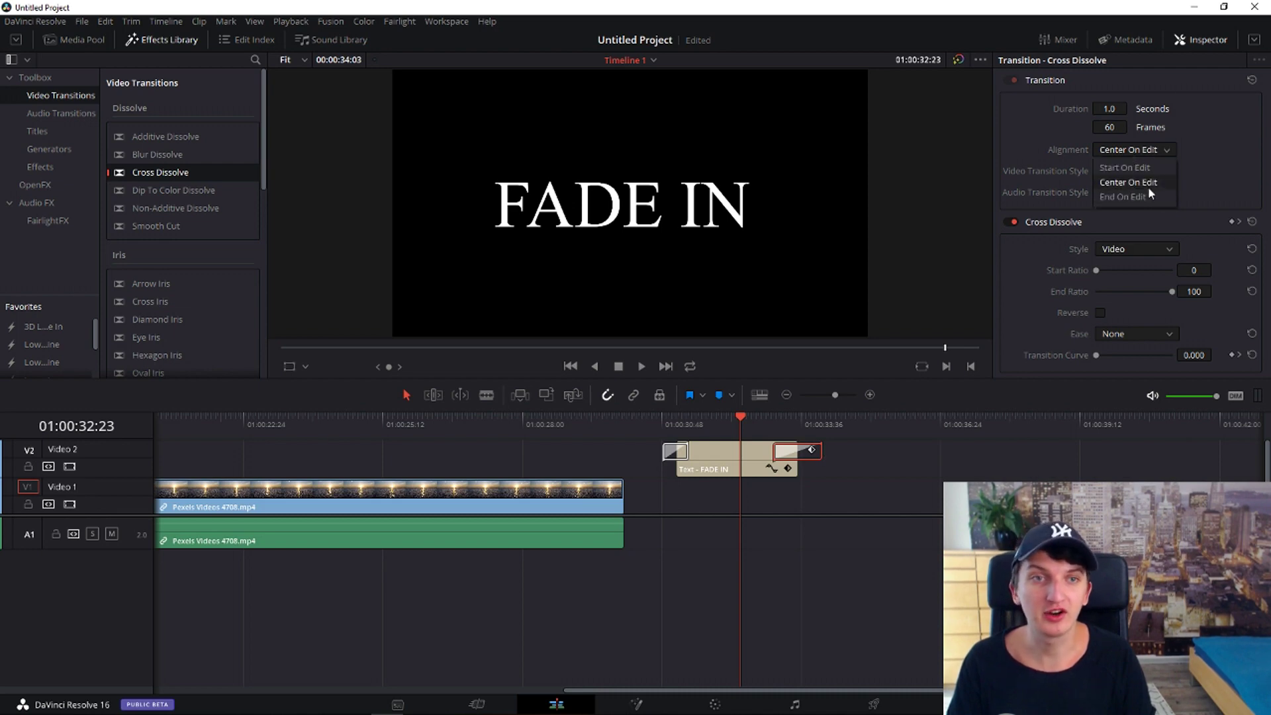
pyautogui.click(663, 427)
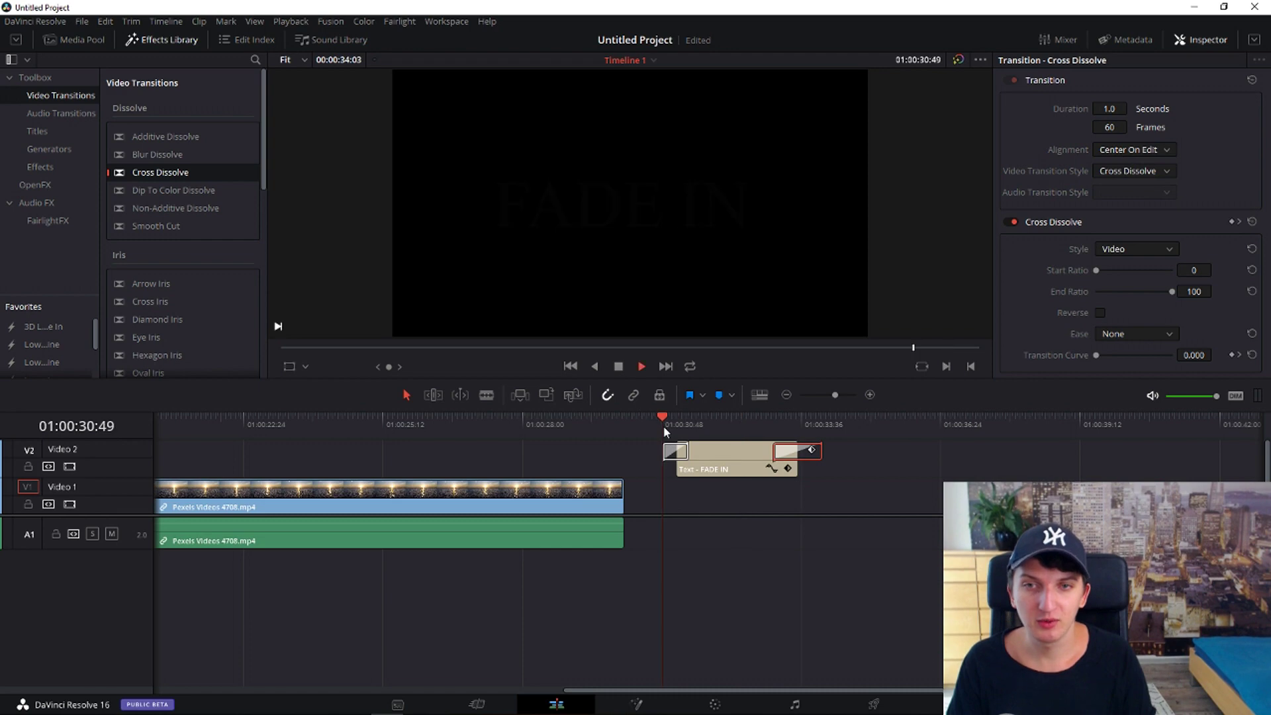
pyautogui.press('space')
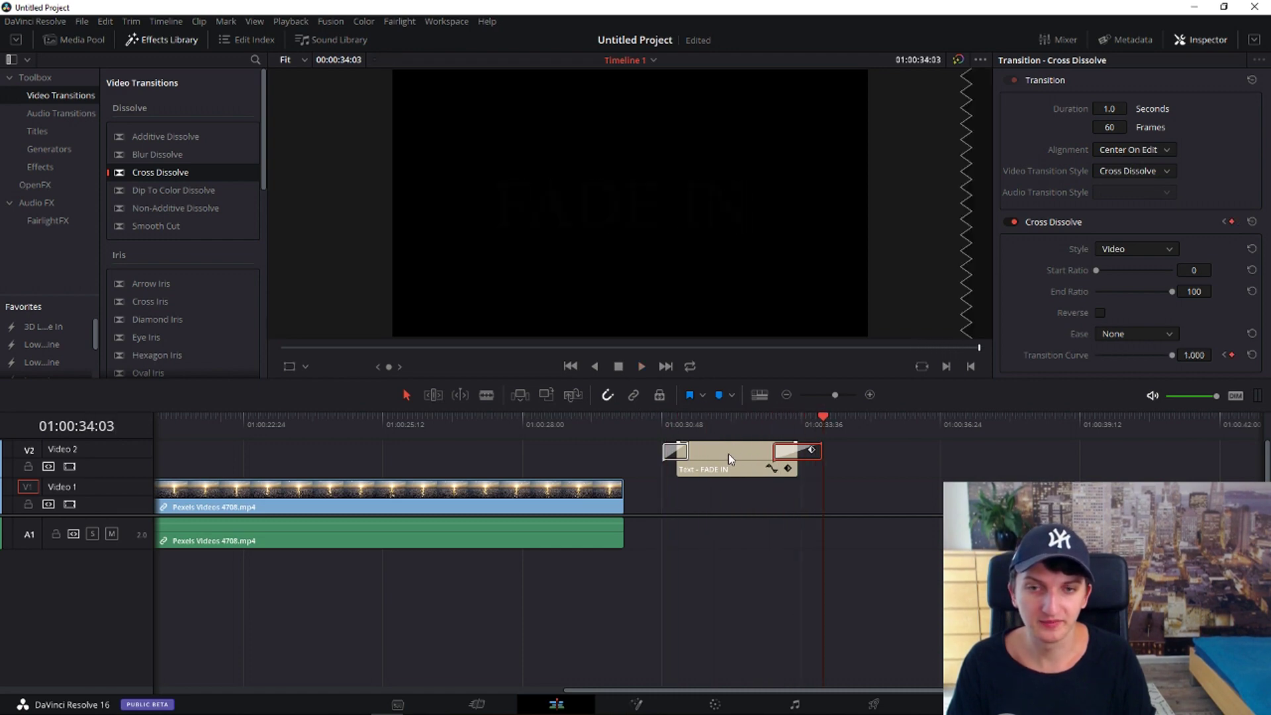
pyautogui.moveTo(728, 453); pyautogui.dragTo(603, 464)
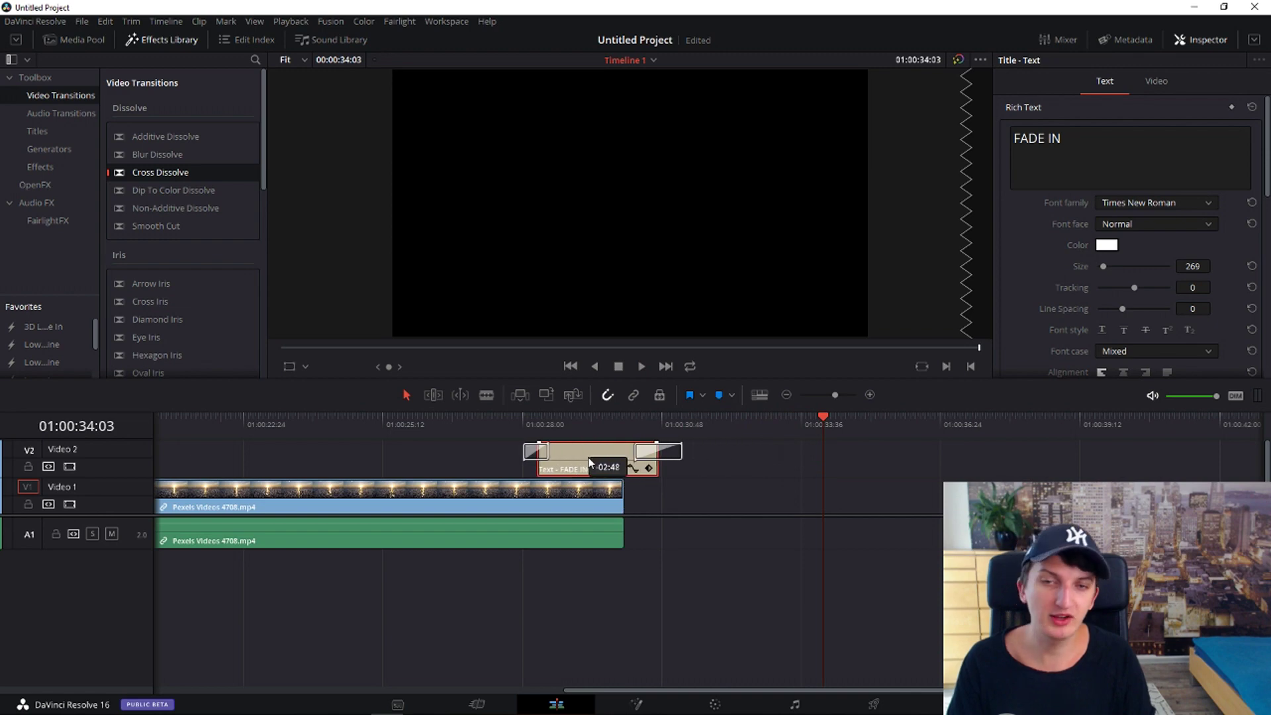
# Place the title over the sunset clip's end and preview the dissolves from just before it
pyautogui.moveTo(603, 463); pyautogui.dragTo(563, 469)
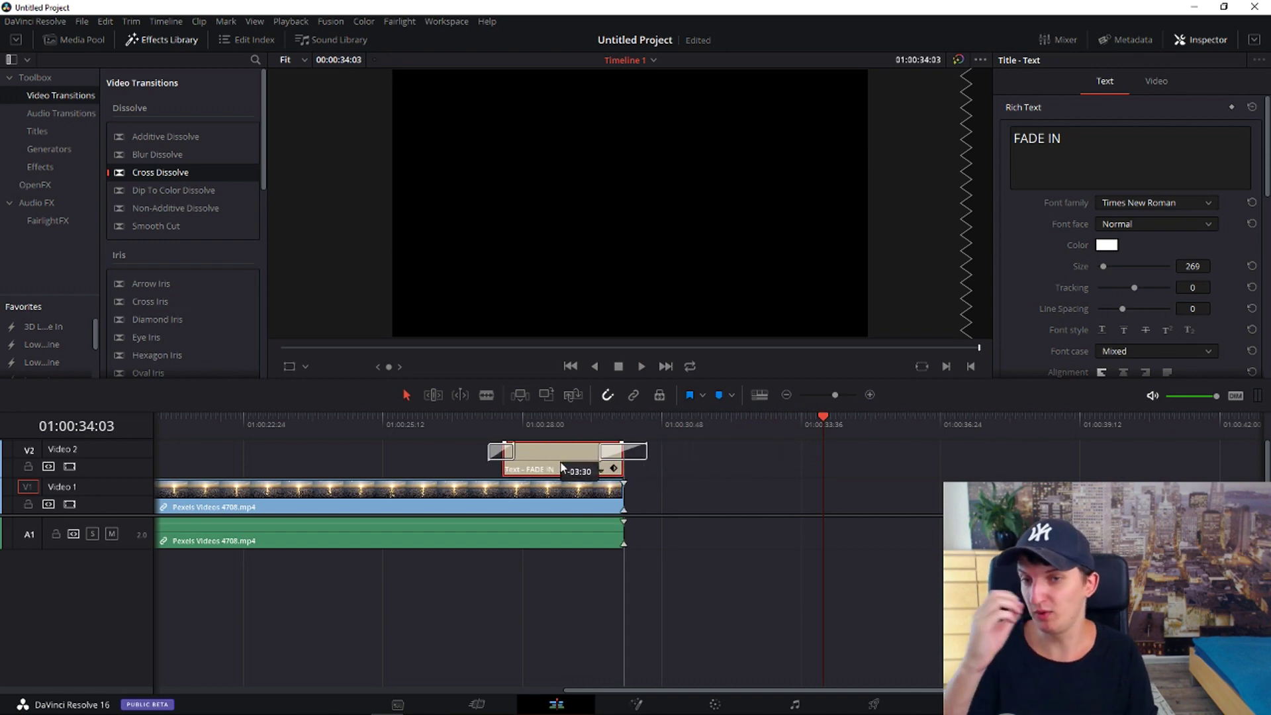
pyautogui.click(504, 421)
pyautogui.click(469, 425)
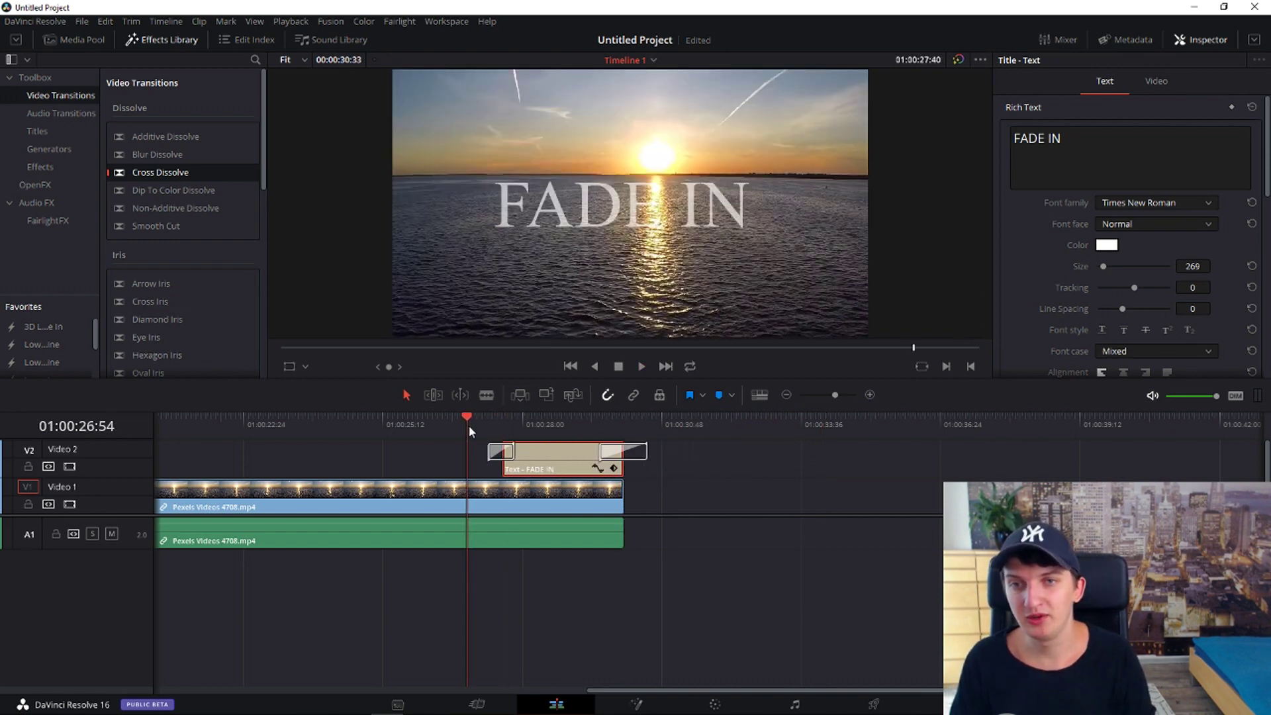
pyautogui.press('space')
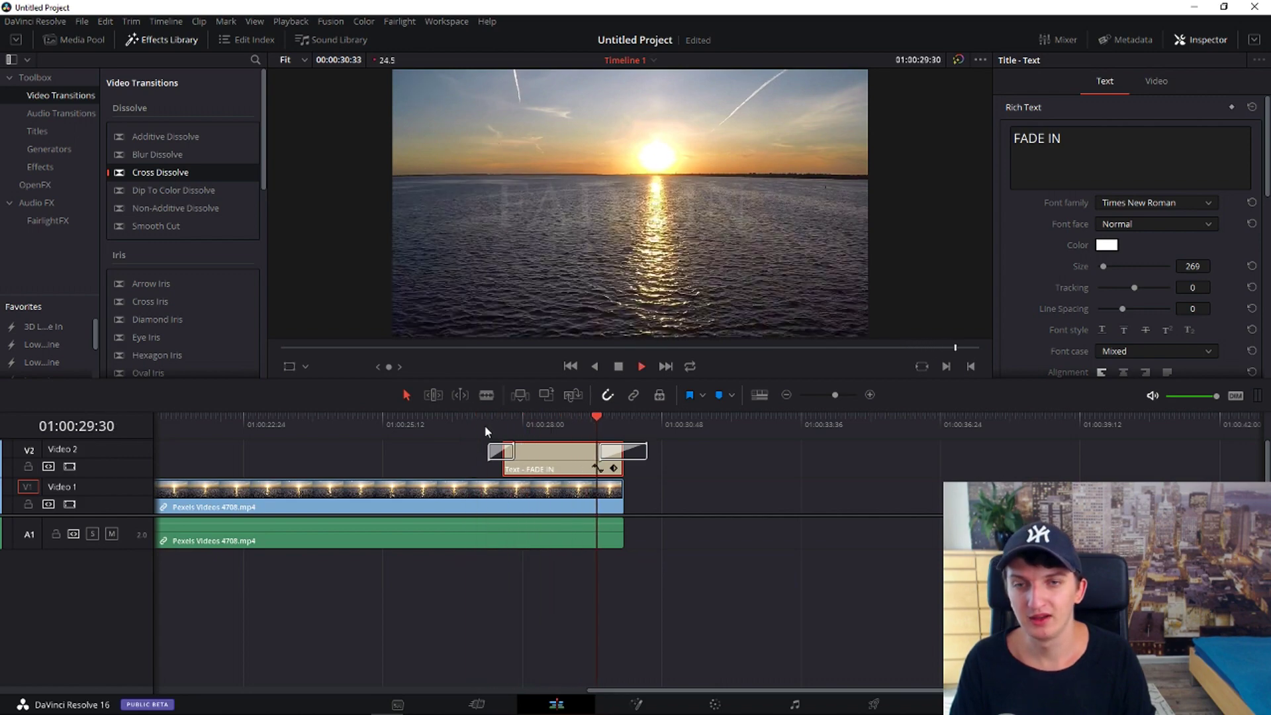
pyautogui.press('space')
pyautogui.click(487, 500)
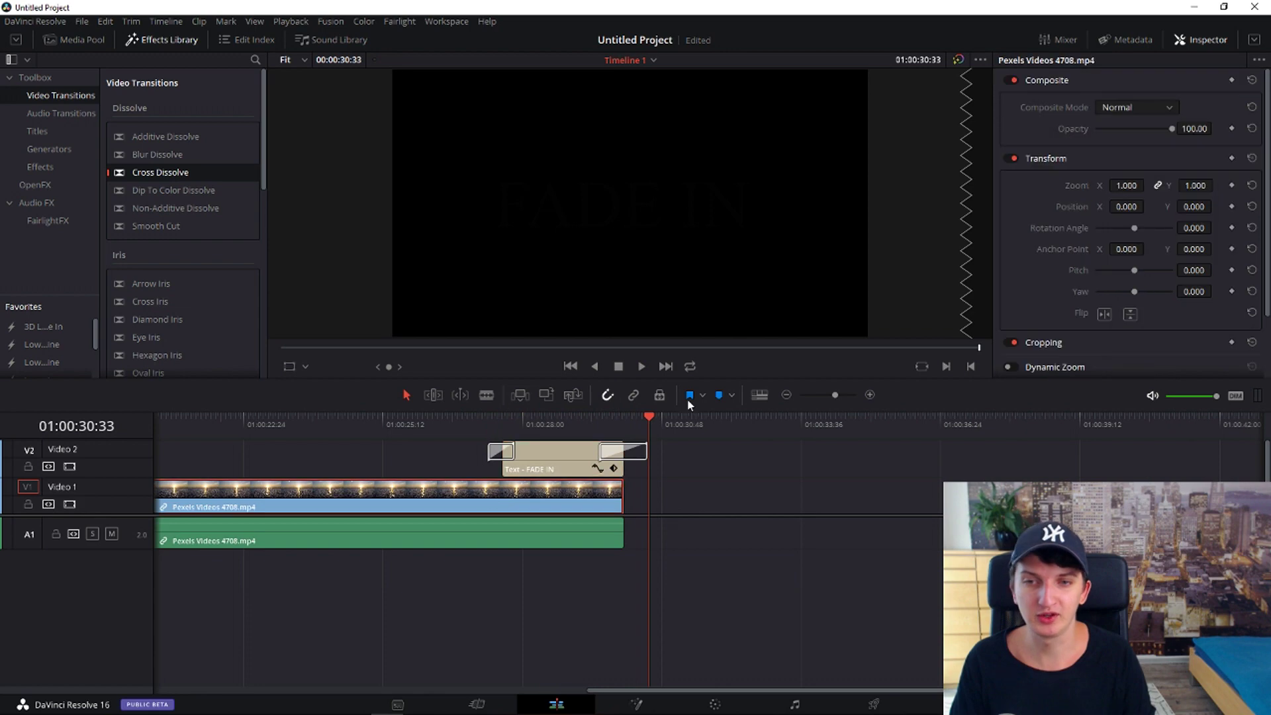